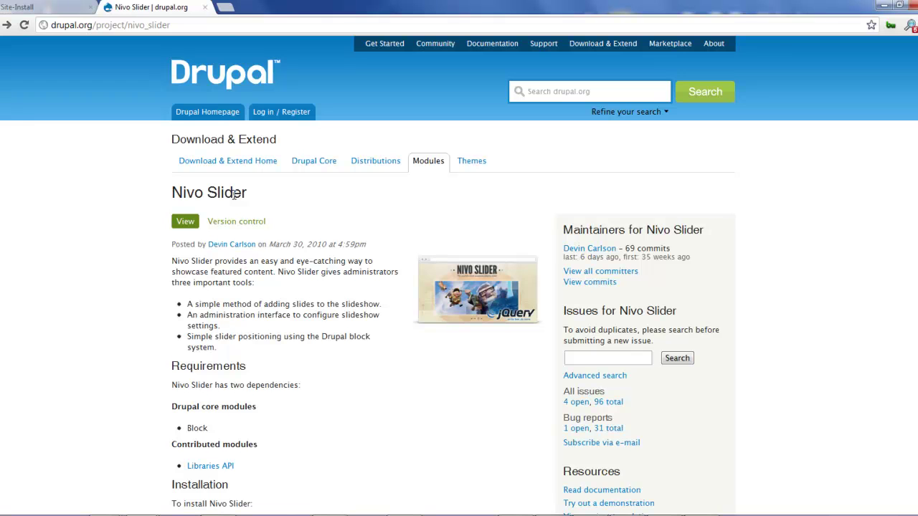
Review the Nivo Slider project page, open the related Views Nivo Slider module page and read its installation notes
{"action": "scroll", "coordinate": [234, 195], "scroll_direction": "down", "scroll_amount": 3}
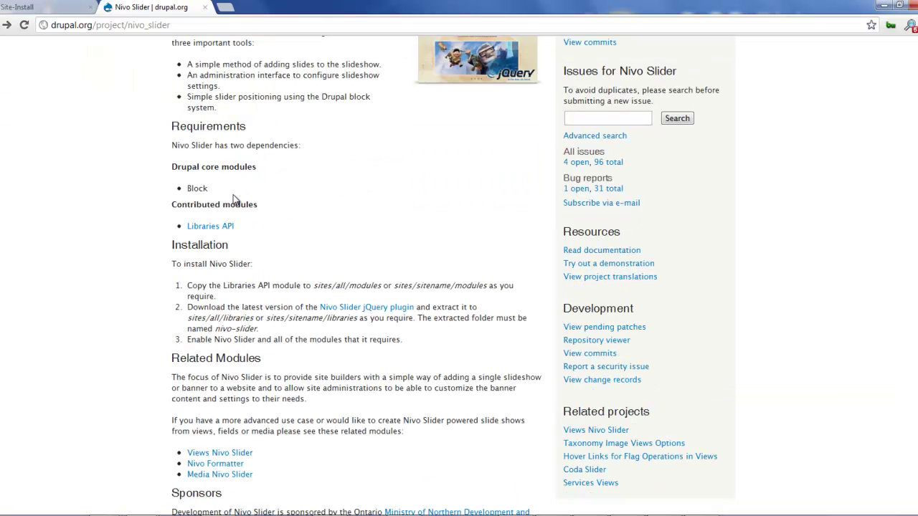
{"action": "scroll", "coordinate": [234, 199], "scroll_direction": "up", "scroll_amount": 2}
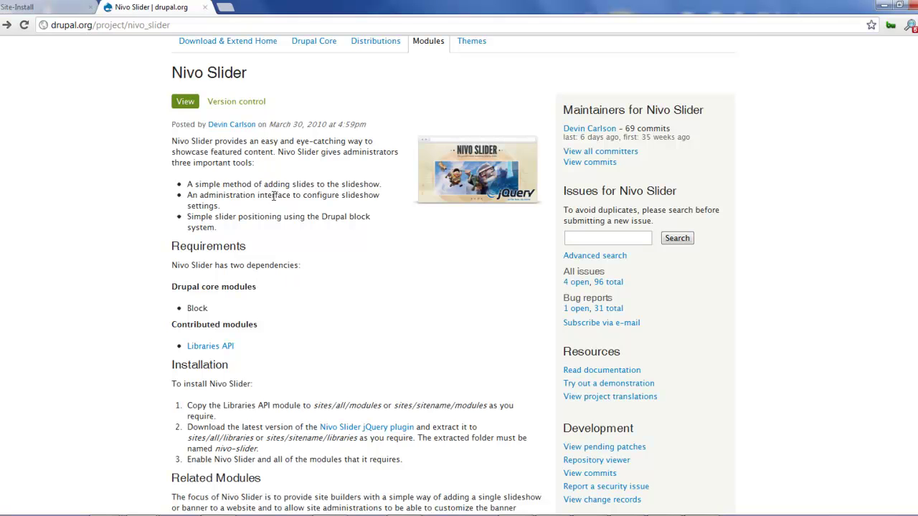
{"action": "scroll", "coordinate": [254, 353], "scroll_direction": "down", "scroll_amount": 3}
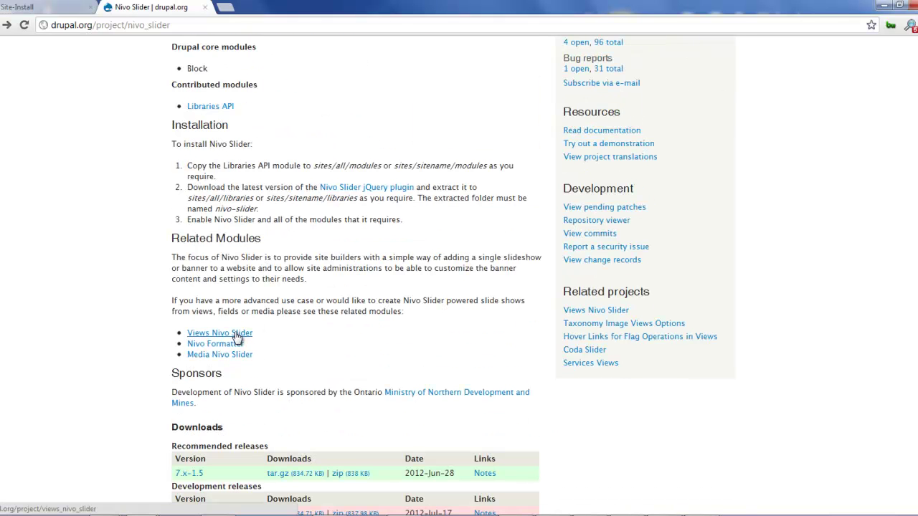
{"action": "left_click", "coordinate": [236, 334]}
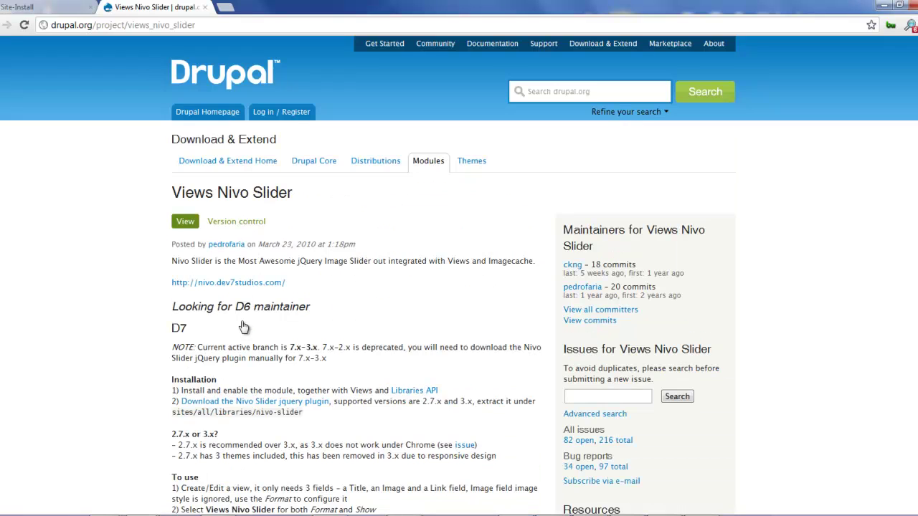
{"action": "scroll", "coordinate": [326, 257], "scroll_direction": "down", "scroll_amount": 5}
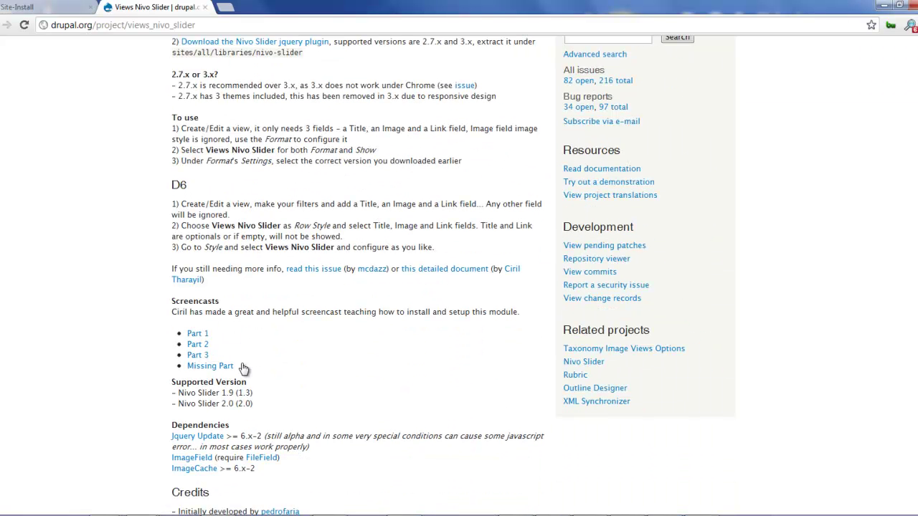
{"action": "scroll", "coordinate": [291, 337], "scroll_direction": "up", "scroll_amount": 3}
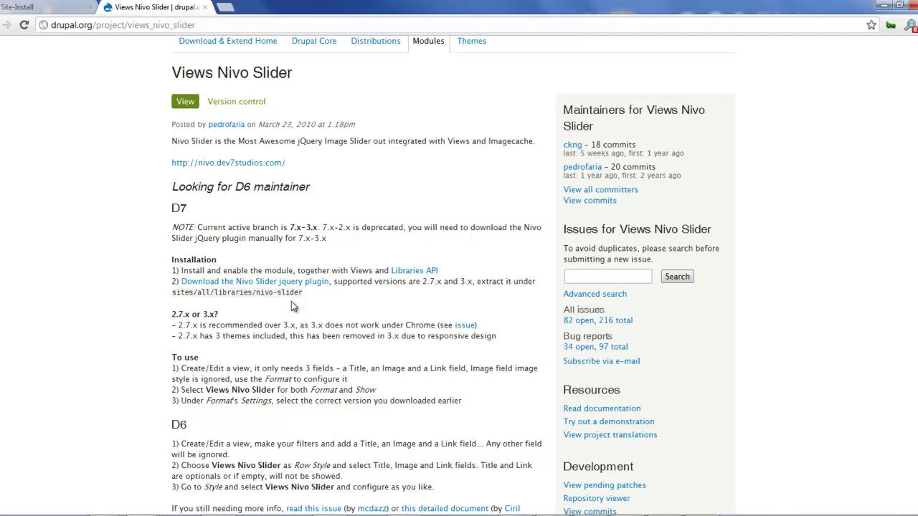
In the Drush Command Prompt, run drush dl views_nivo_slider and enter drush en views_nivo_slider at the prompt
{"action": "key", "text": "alt+Tab"}
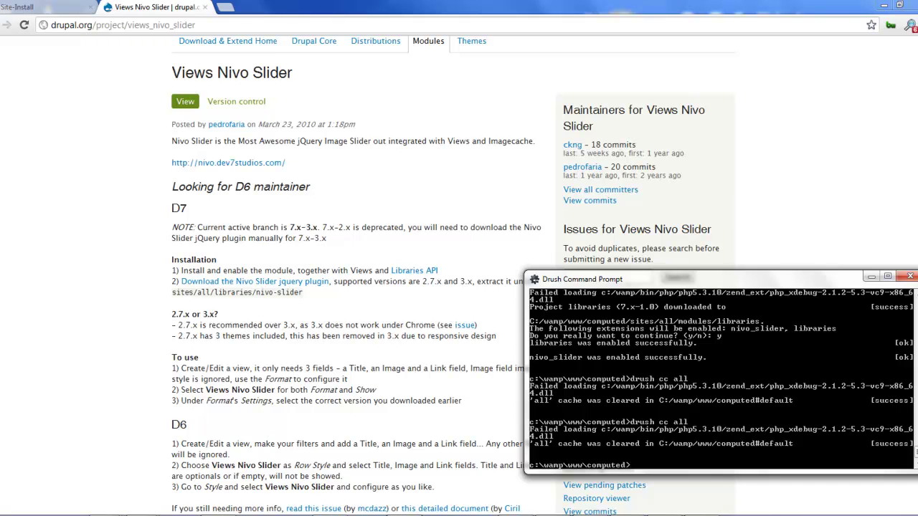
{"action": "type", "text": "drush dl"}
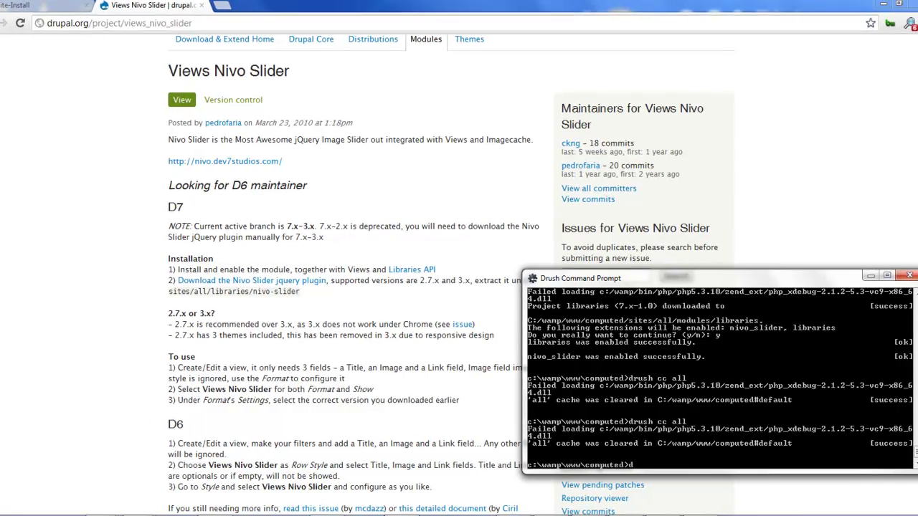
{"action": "type", "text": " view"}
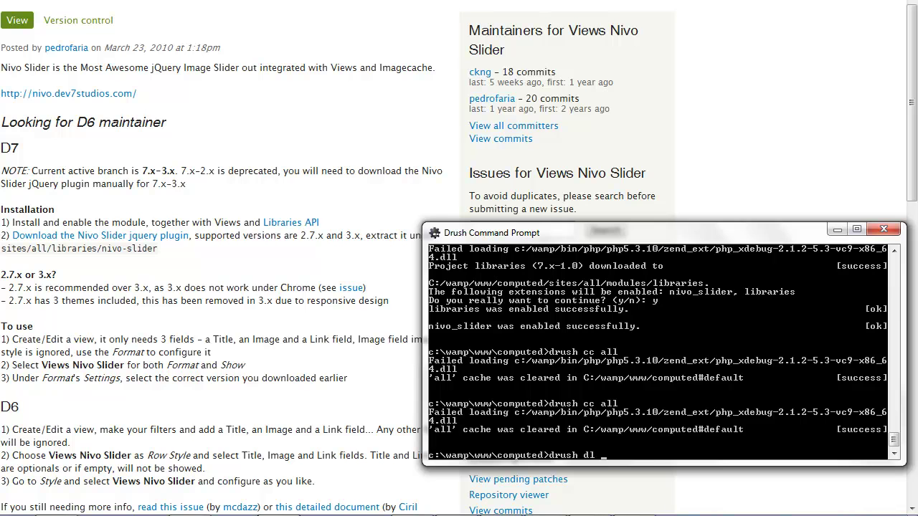
{"action": "type", "text": "s_no"}
{"action": "type", "text": "ivo_"}
{"action": "type", "text": "slider"}
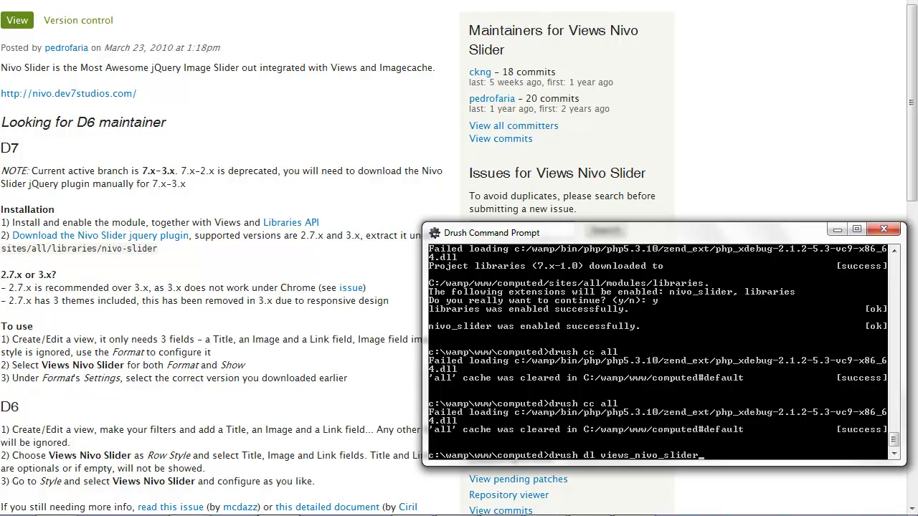
{"action": "key", "text": "Return"}
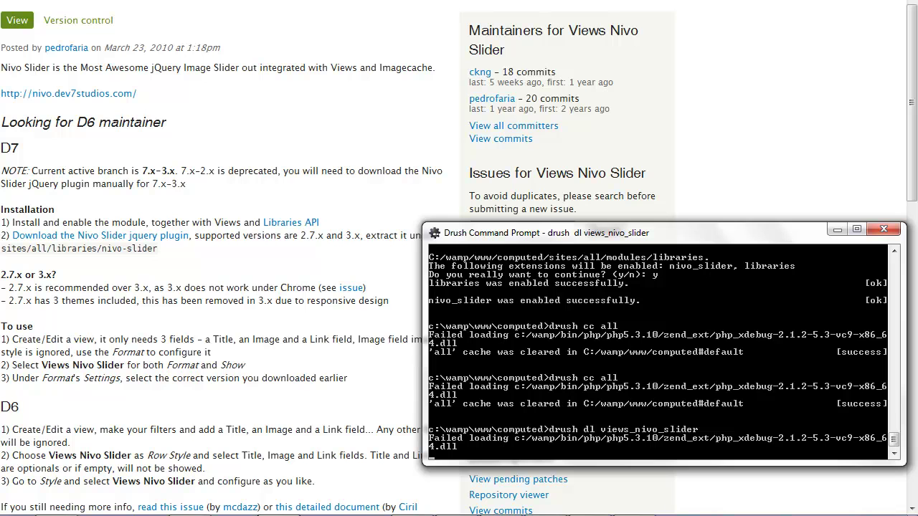
{"action": "type", "text": "drush en views"}
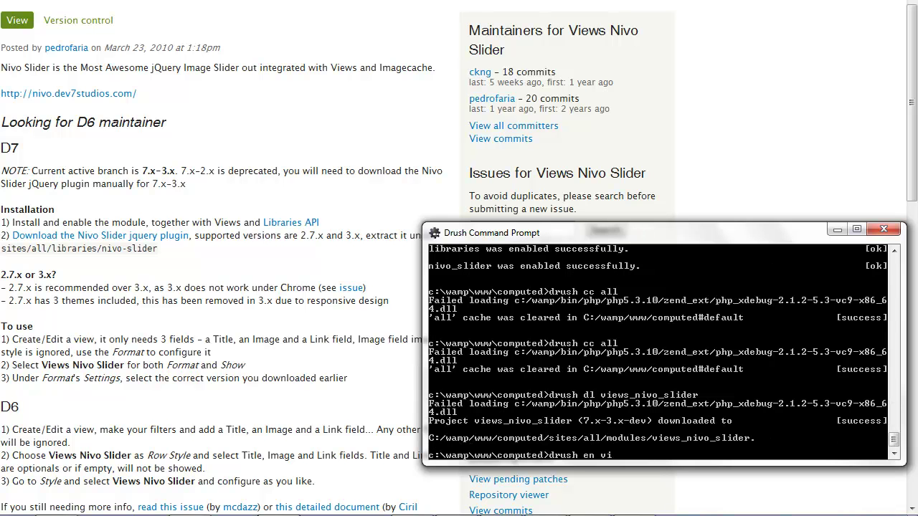
{"action": "type", "text": "_nivo_slider"}
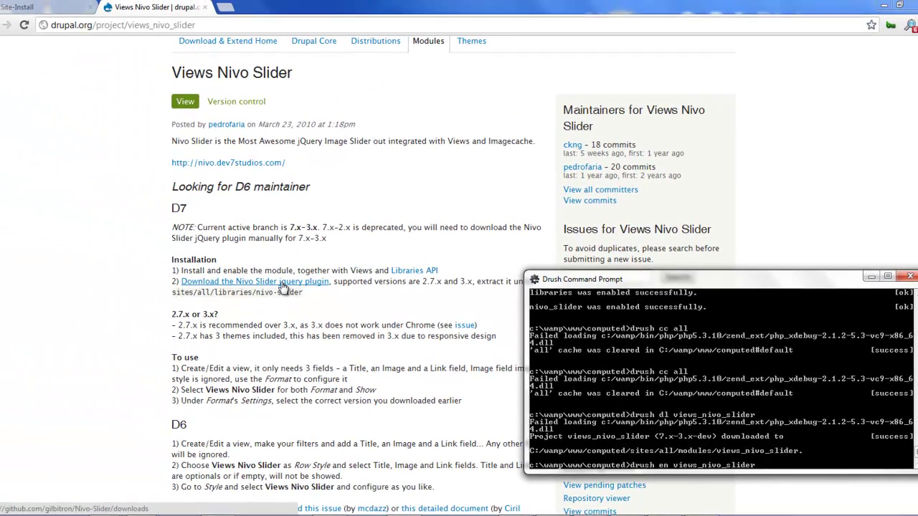
Examine the Nivo Slider jQuery plugin downloads on GitHub and the nivo-slider folder in sites/all/libraries
{"action": "middle_click", "coordinate": [133, 242]}
{"action": "left_click", "coordinate": [251, 7]}
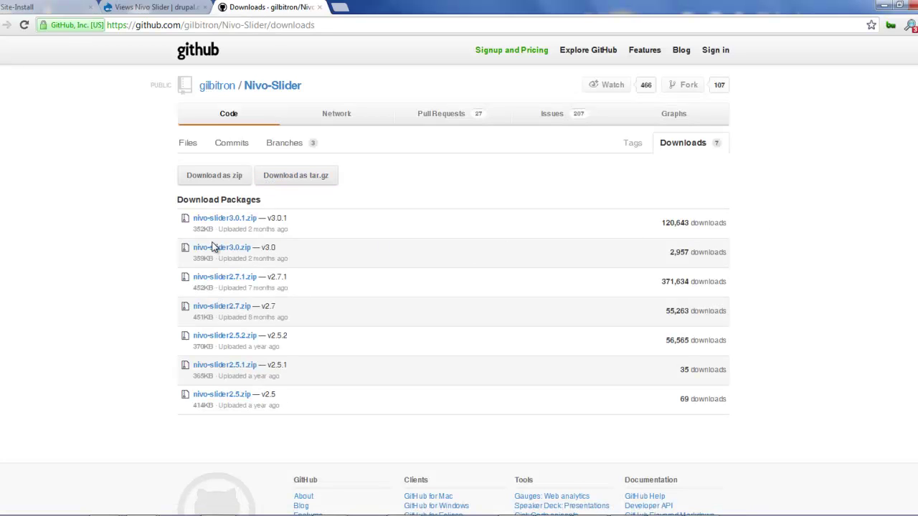
{"action": "key", "text": "ctrl+Page_Up"}
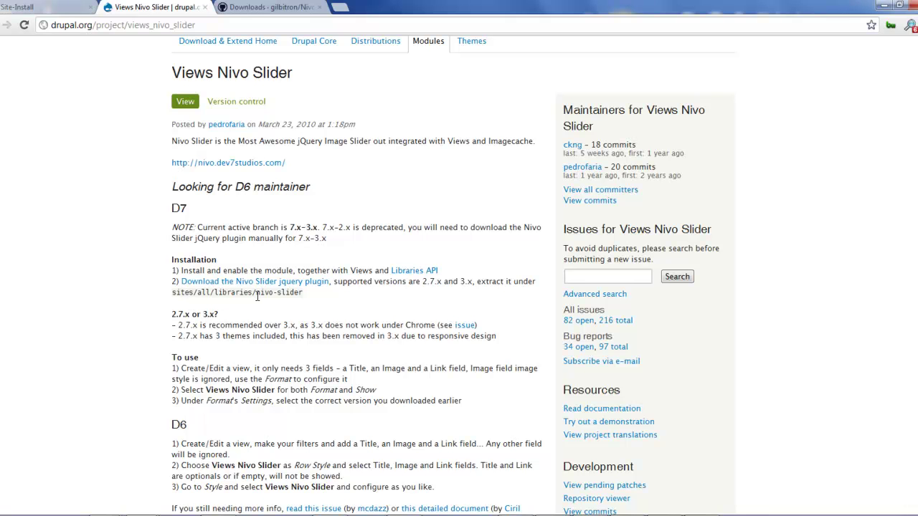
{"action": "mouse_move", "coordinate": [57, 514]}
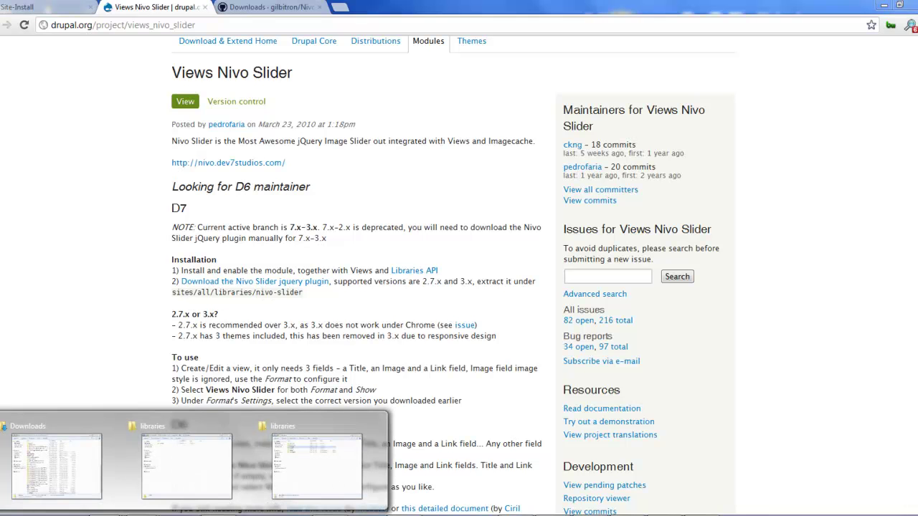
{"action": "left_click", "coordinate": [175, 467]}
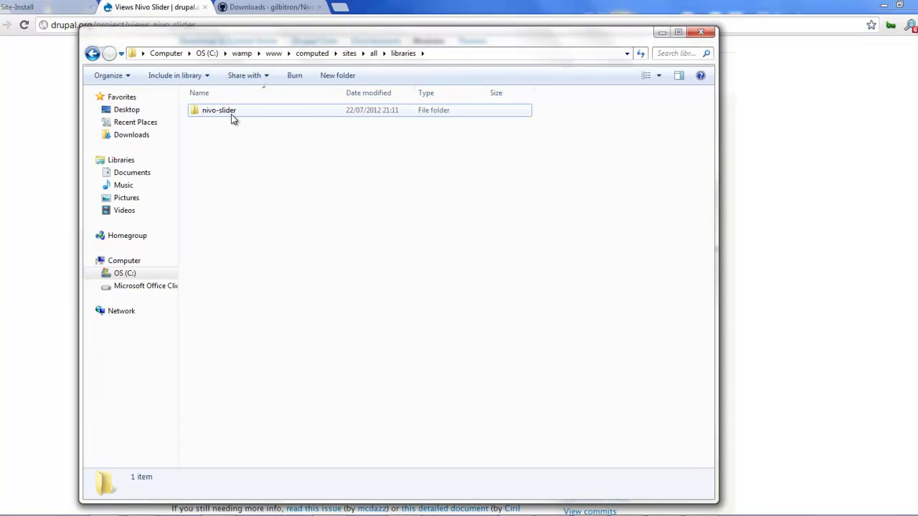
{"action": "left_click", "coordinate": [660, 33]}
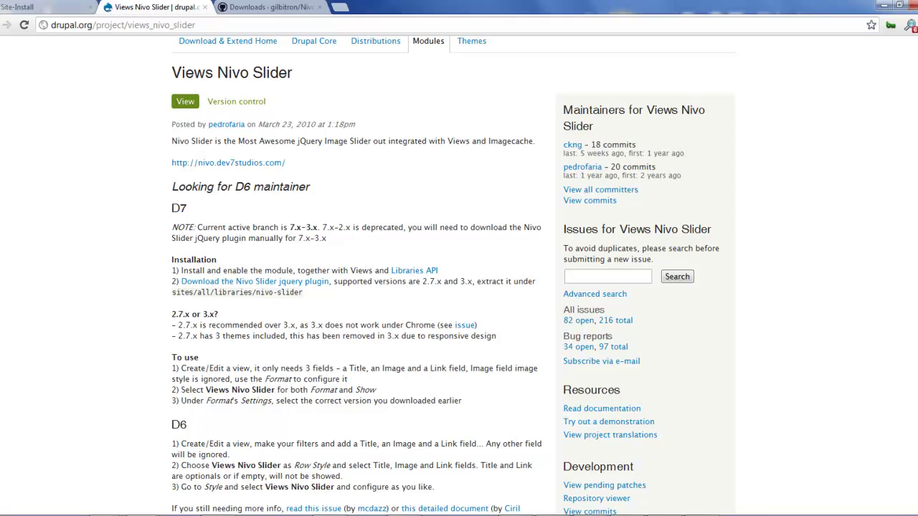
In the Drush Command Prompt, enable views_nivo_slider with the -y option and clear all caches with drush cc all
{"action": "key", "text": "alt+Tab"}
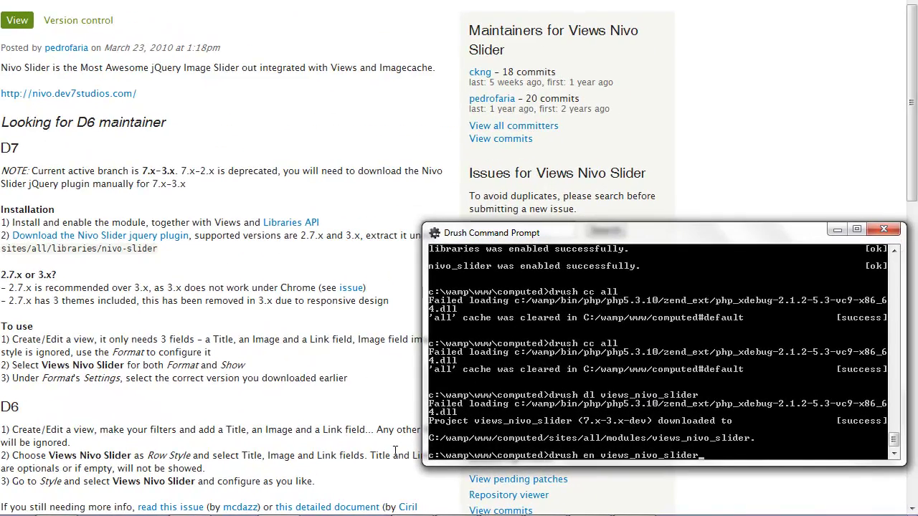
{"action": "type", "text": "y"}
{"action": "key", "text": "Return"}
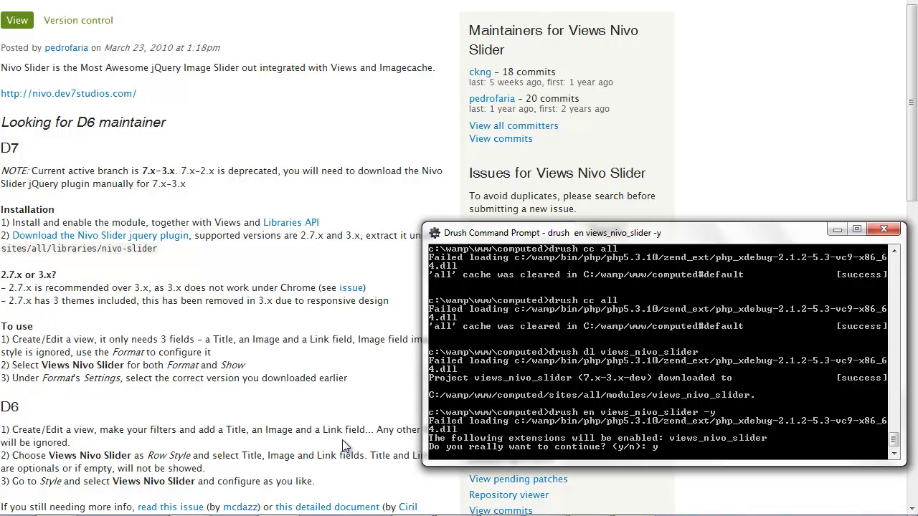
{"action": "type", "text": "drush cc all"}
{"action": "key", "text": "Return"}
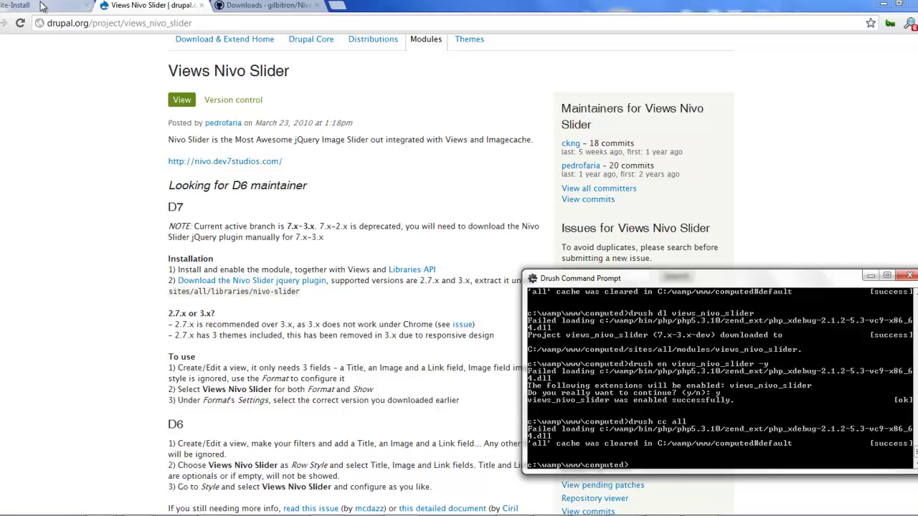
Return to the Site-Install site in the browser, reload it and open the form for adding a content type
{"action": "left_click", "coordinate": [17, 7]}
{"action": "left_click", "coordinate": [24, 25]}
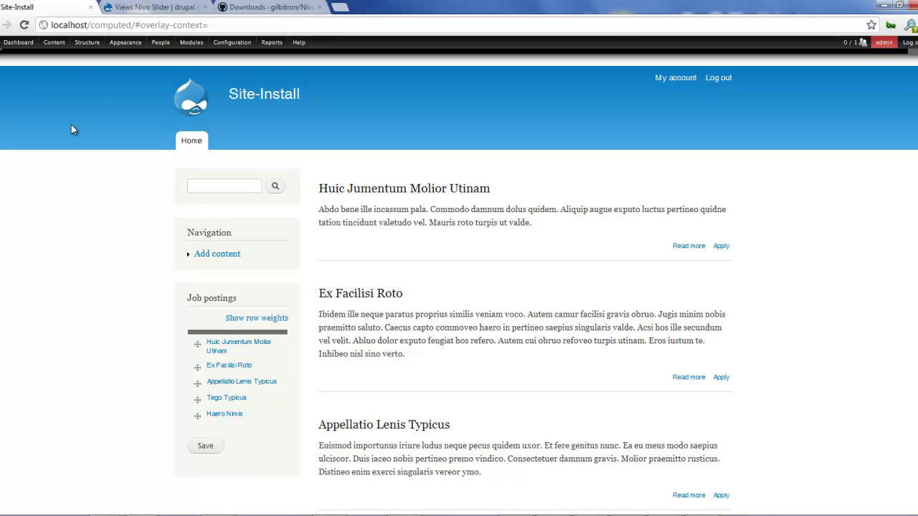
{"action": "mouse_move", "coordinate": [76, 45]}
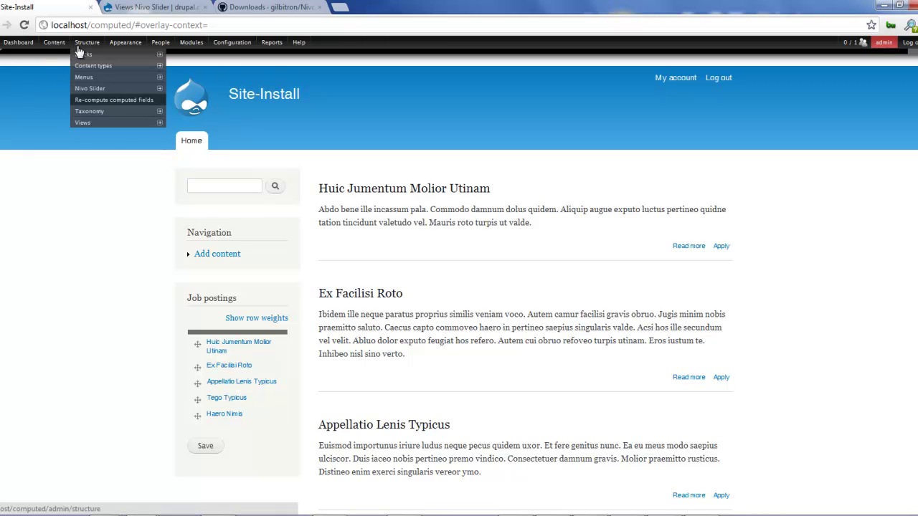
{"action": "mouse_move", "coordinate": [92, 91]}
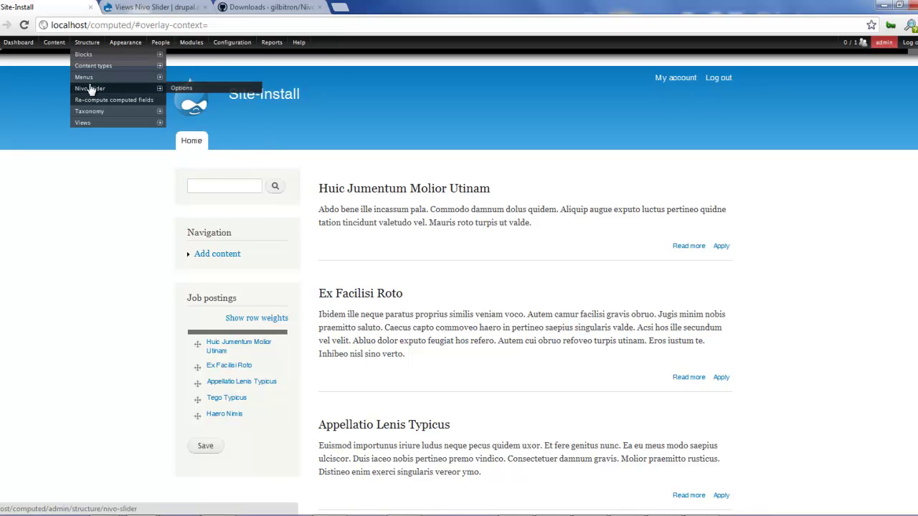
{"action": "mouse_move", "coordinate": [90, 70]}
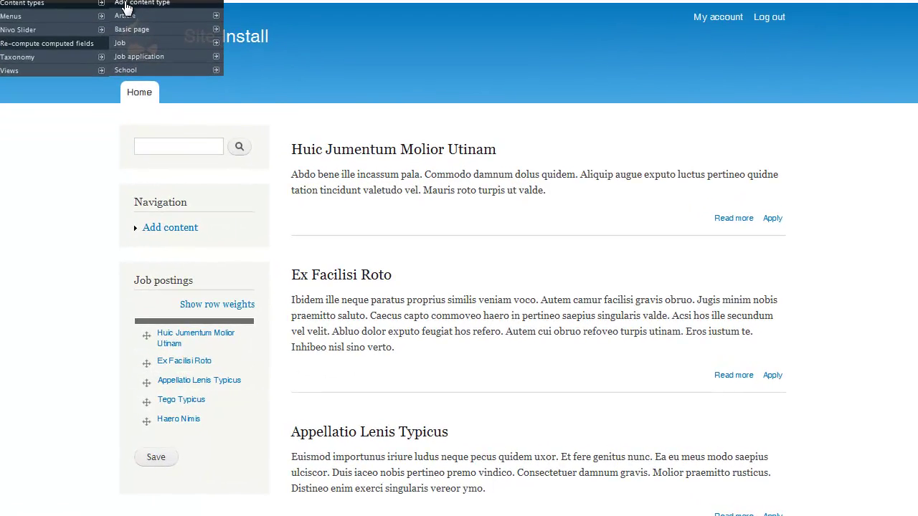
{"action": "left_click", "coordinate": [179, 66]}
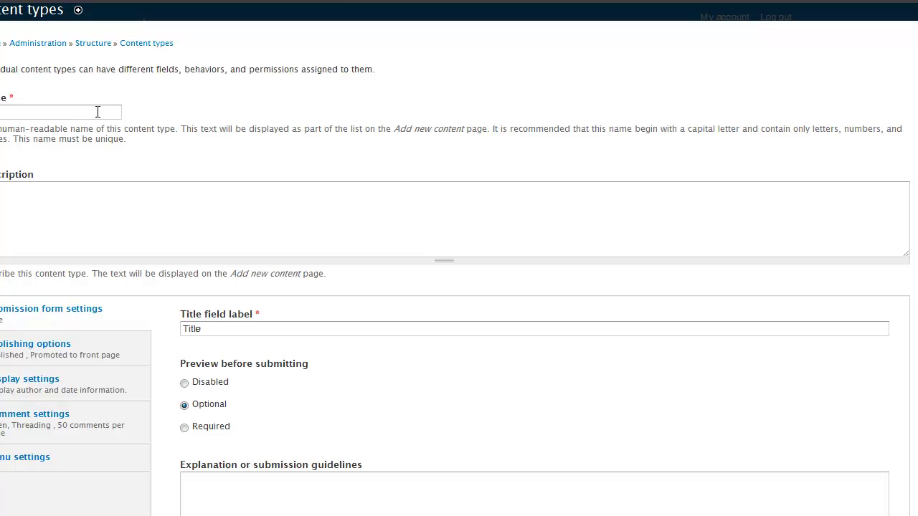
Name the content type Gallery and enter Nivo slider gallery as its description
{"action": "left_click", "coordinate": [99, 109]}
{"action": "type", "text": "Gallery"}
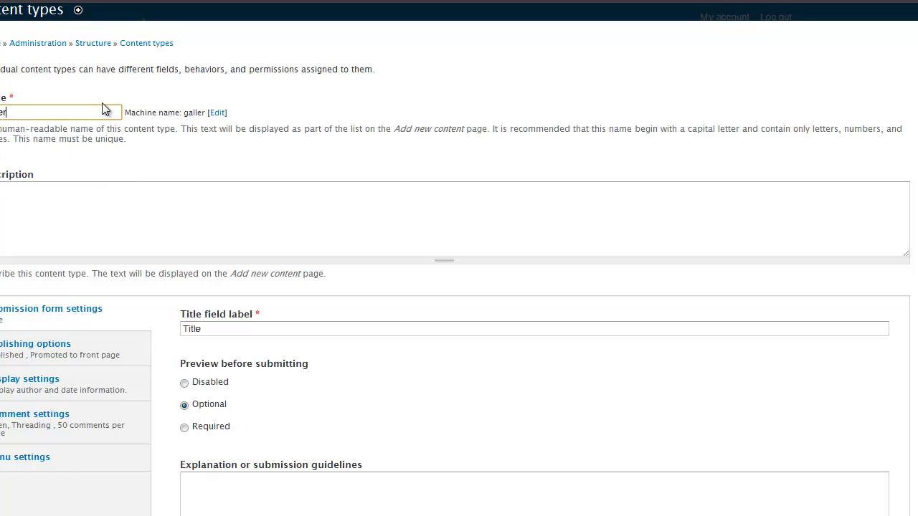
{"action": "left_click", "coordinate": [193, 198]}
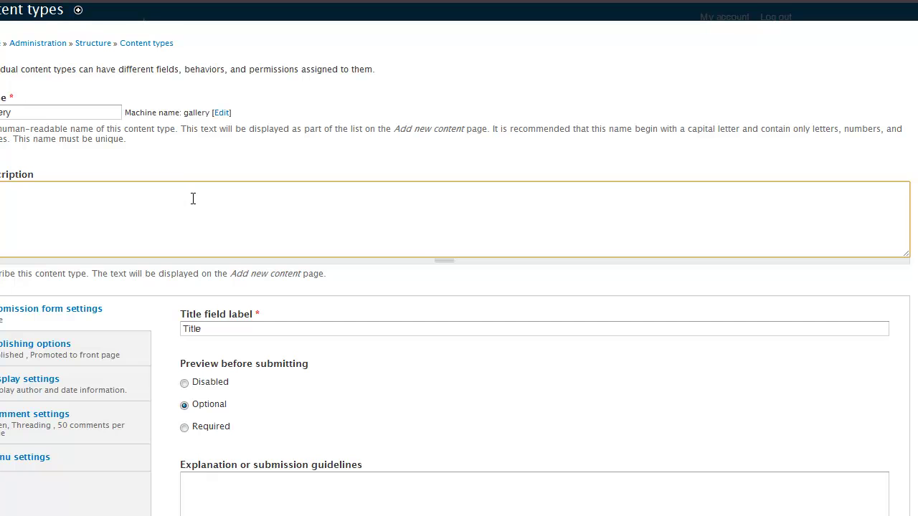
{"action": "type", "text": "slider gallery"}
Disable promotion to the front page and the display of author and date information for the Gallery content type
{"action": "left_click", "coordinate": [29, 350]}
{"action": "left_click", "coordinate": [198, 358]}
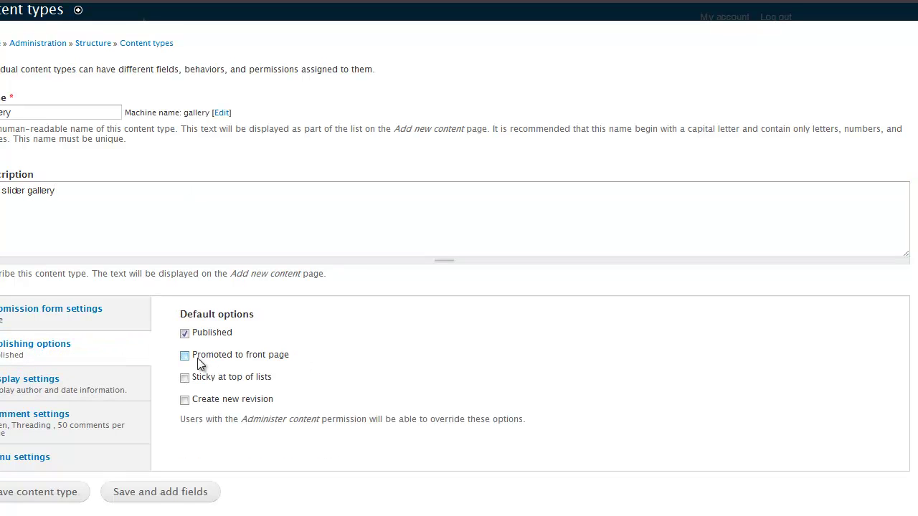
{"action": "left_click", "coordinate": [30, 380]}
{"action": "left_click", "coordinate": [200, 320]}
Set the default comment setting for new content to Closed, and save the content type to continue with adding fields
{"action": "left_click", "coordinate": [93, 424]}
{"action": "left_click", "coordinate": [223, 329]}
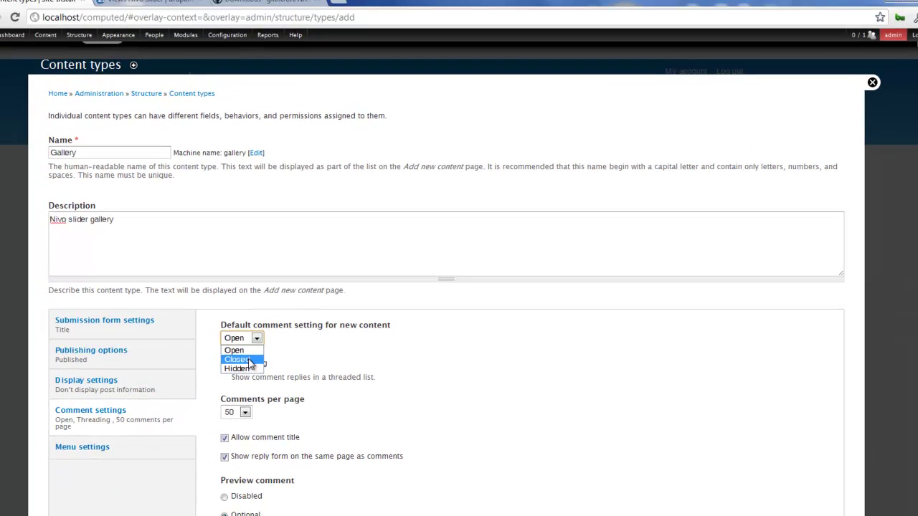
{"action": "left_click", "coordinate": [249, 363]}
{"action": "scroll", "coordinate": [252, 358], "scroll_direction": "down", "scroll_amount": 3}
{"action": "left_click", "coordinate": [200, 468]}
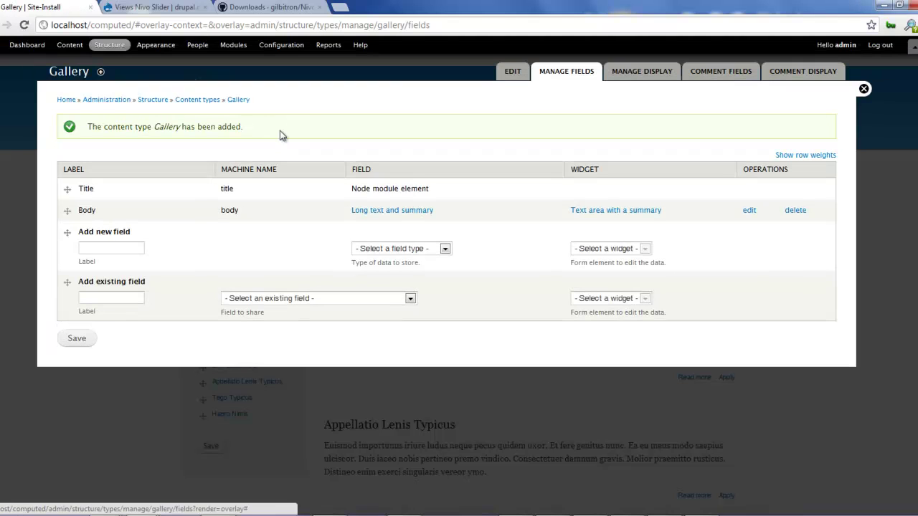
{"action": "left_click", "coordinate": [130, 247]}
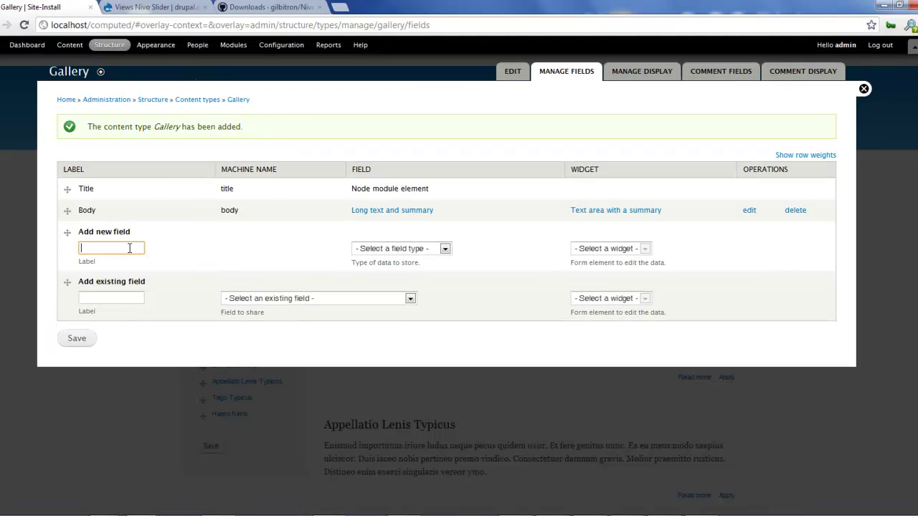
{"action": "type", "text": "Image"}
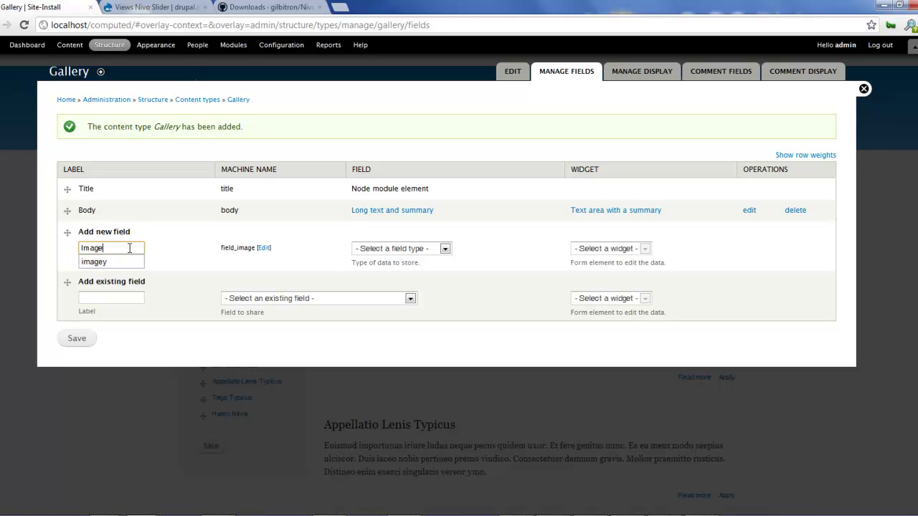
{"action": "key", "text": "BackSpace"}
{"action": "key", "text": "BackSpace"}
{"action": "key", "text": "BackSpace"}
{"action": "key", "text": "BackSpace"}
{"action": "type", "text": "Ni"}
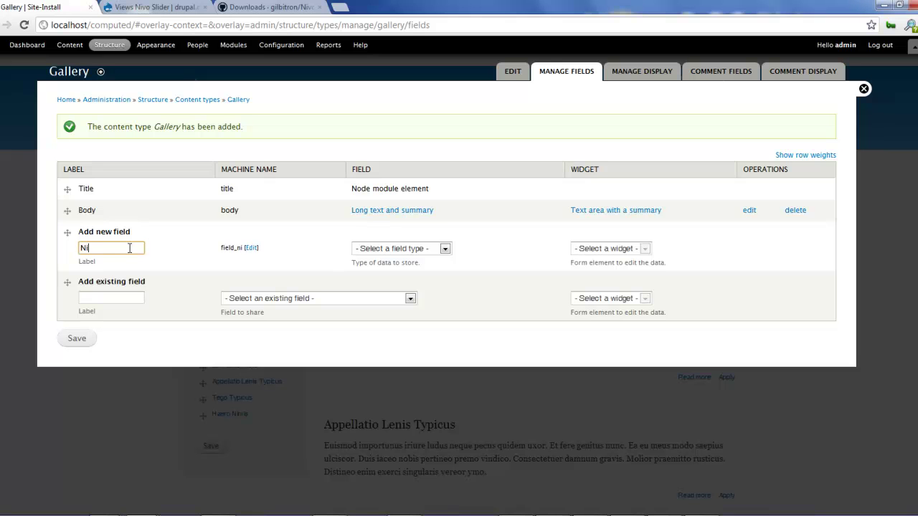
{"action": "key", "text": "BackSpace"}
{"action": "key", "text": "BackSpace"}
Add a new field labelled Gallery image with field type Image to the Gallery content type, and save it
{"action": "type", "text": "Gallery image"}
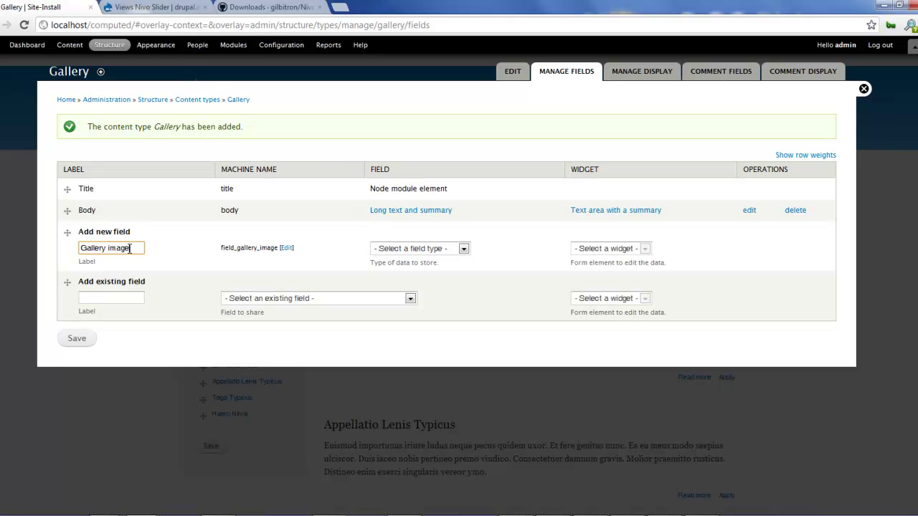
{"action": "left_click", "coordinate": [447, 251]}
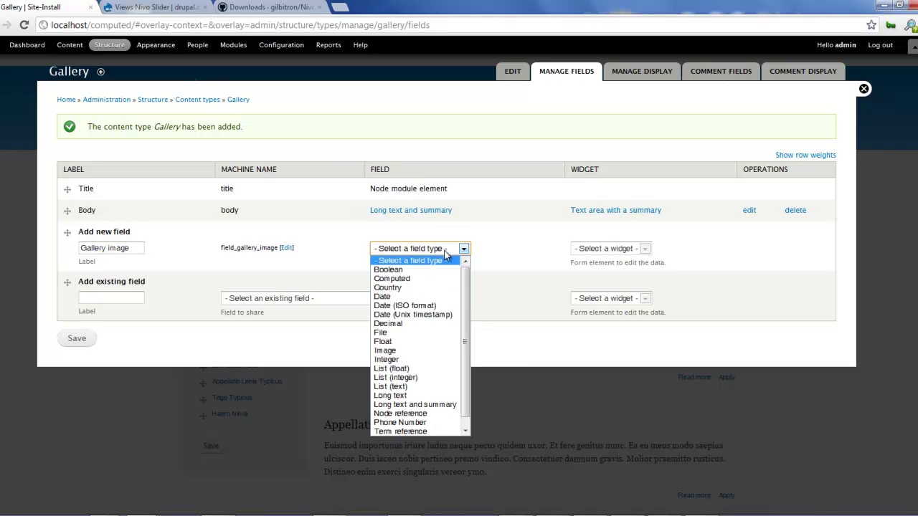
{"action": "left_click", "coordinate": [434, 356]}
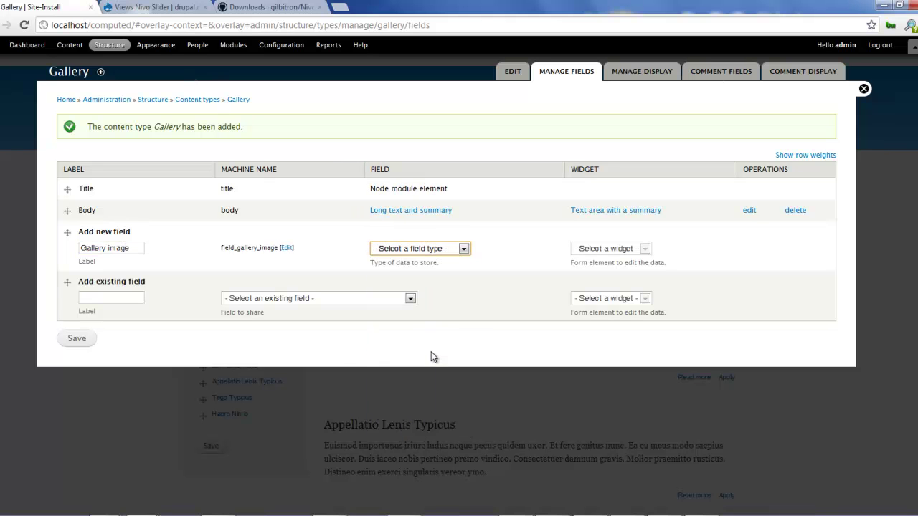
{"action": "left_click", "coordinate": [85, 350]}
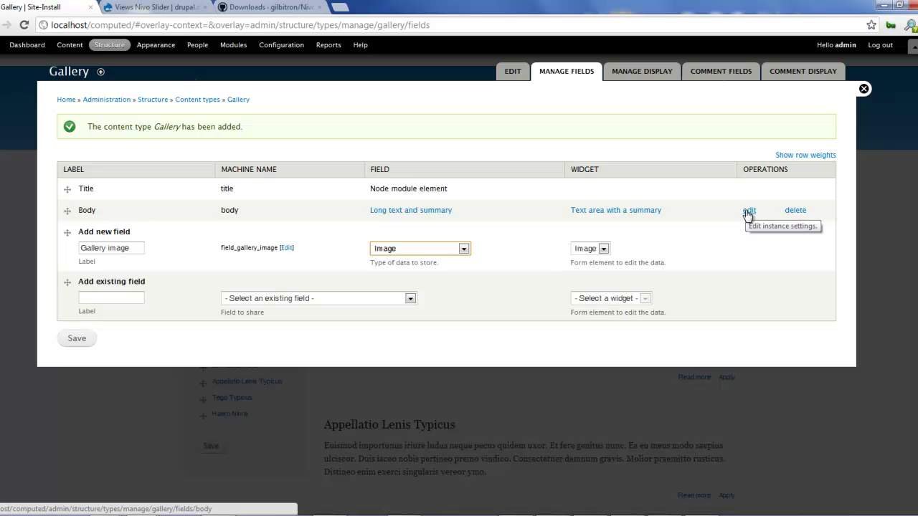
{"action": "left_click", "coordinate": [74, 339]}
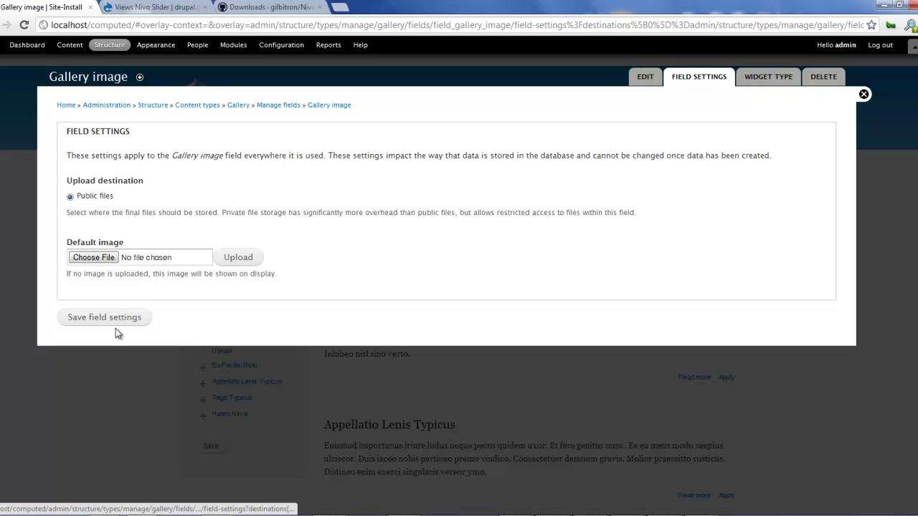
Save the Gallery image field settings, review its file extension, resolution and number-of-values options, and save them with the defaults
{"action": "left_click", "coordinate": [113, 323]}
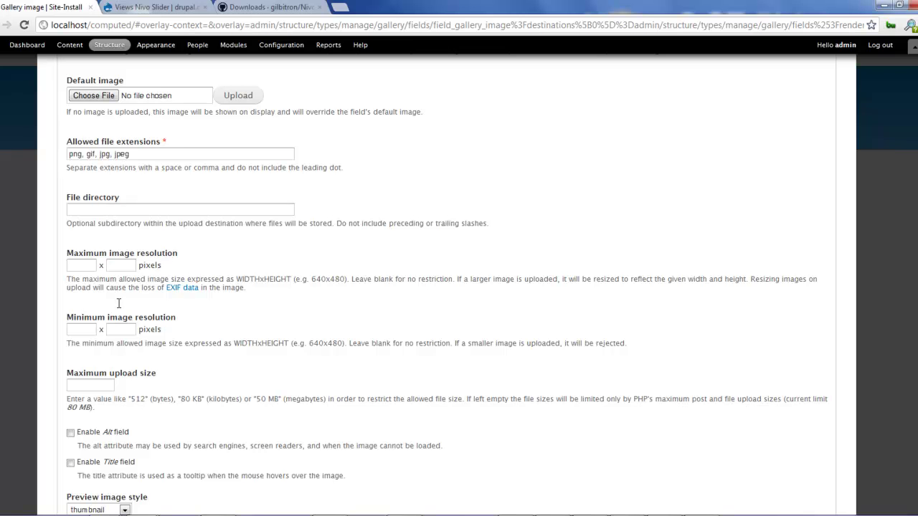
{"action": "scroll", "coordinate": [118, 304], "scroll_direction": "down", "scroll_amount": 4}
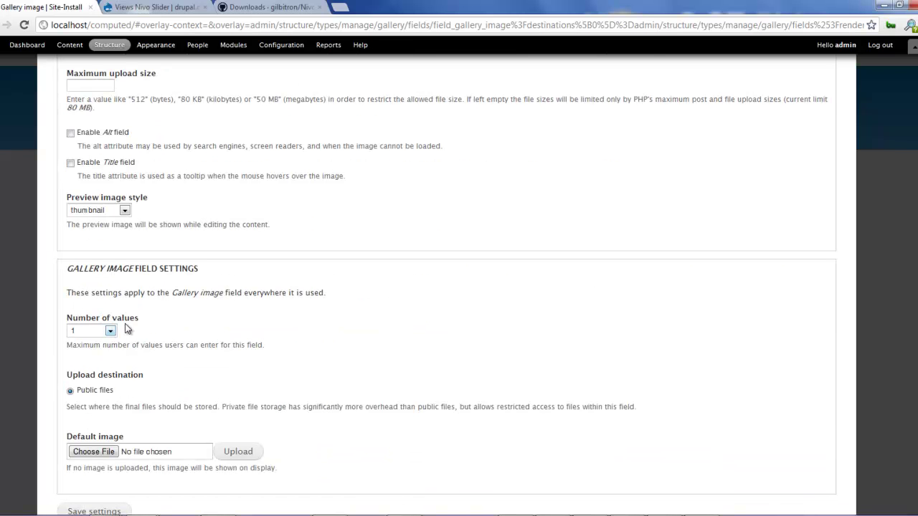
{"action": "scroll", "coordinate": [122, 337], "scroll_direction": "down", "scroll_amount": 1}
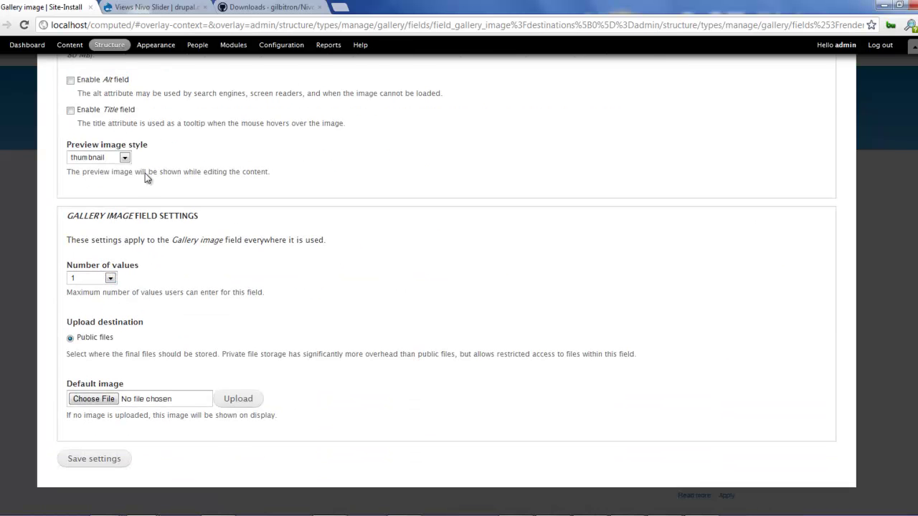
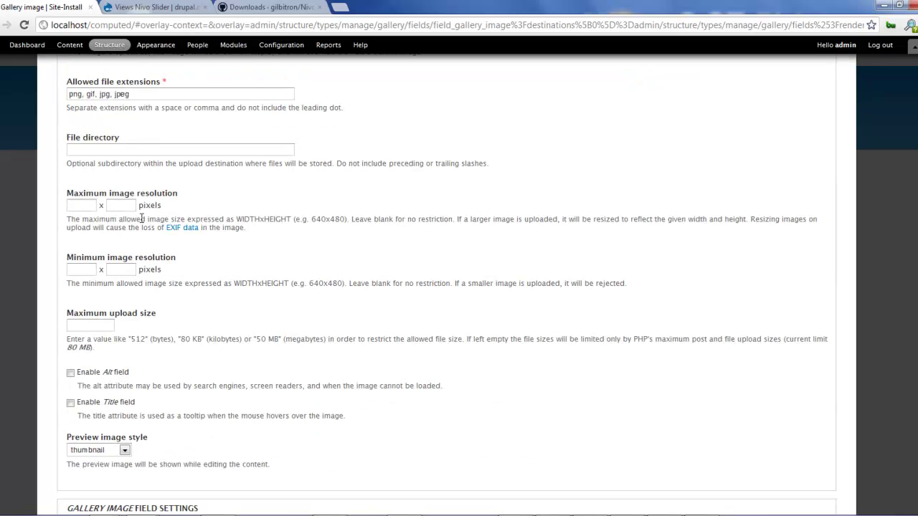
{"action": "scroll", "coordinate": [129, 109], "scroll_direction": "up", "scroll_amount": 2}
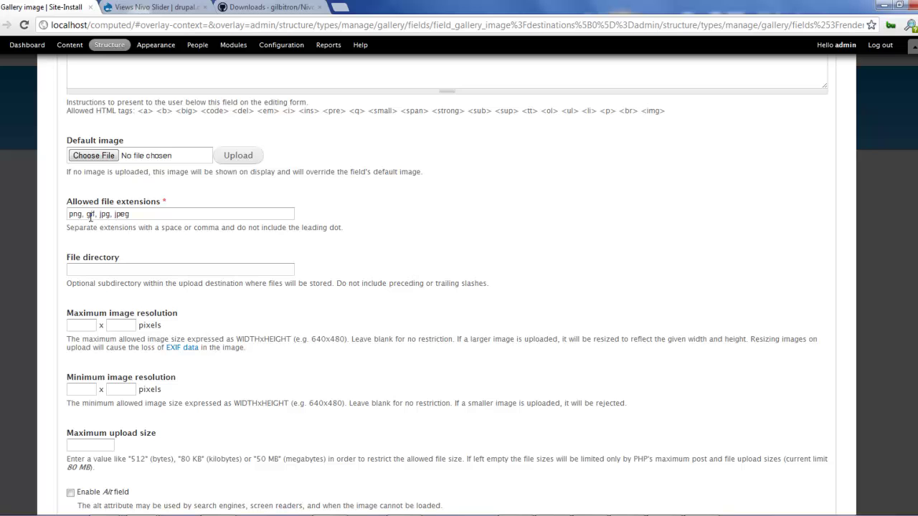
{"action": "scroll", "coordinate": [244, 233], "scroll_direction": "down", "scroll_amount": 6}
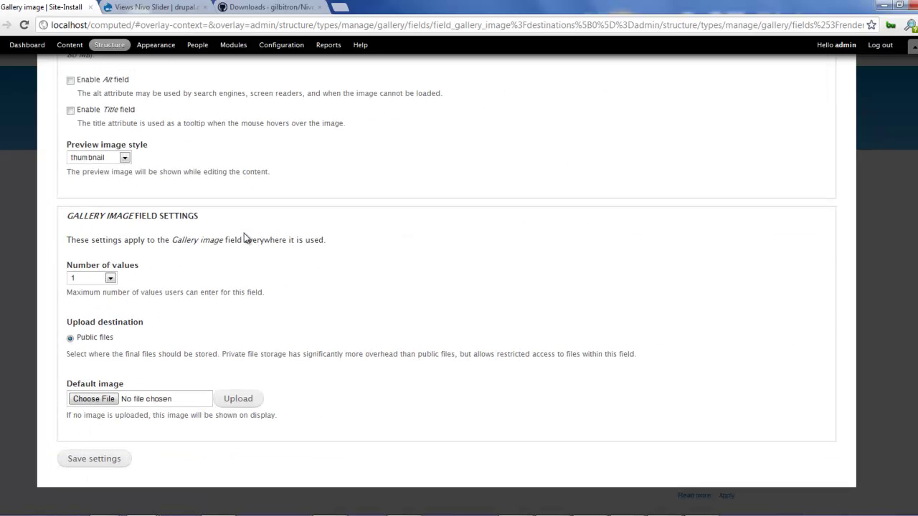
{"action": "left_click", "coordinate": [94, 459]}
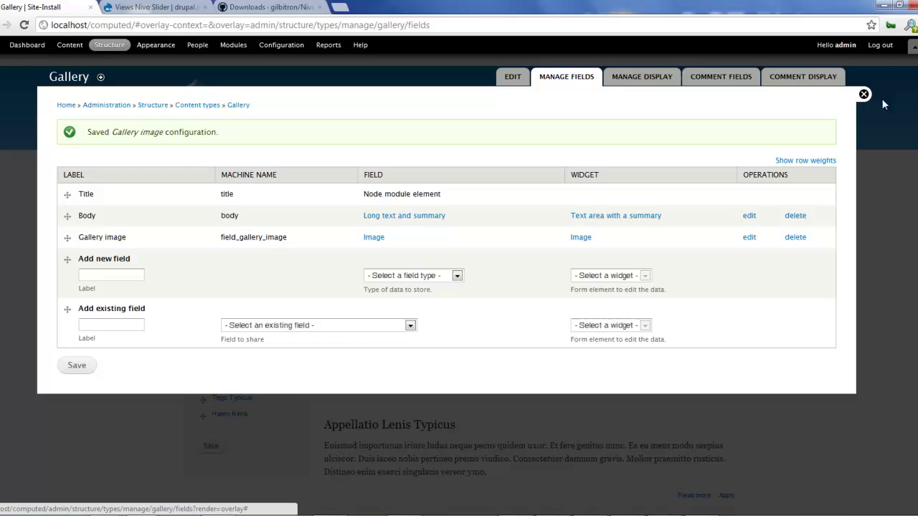
Return to the site's home page, go to the Views administration and open the form for adding a new view
{"action": "left_click", "coordinate": [65, 105]}
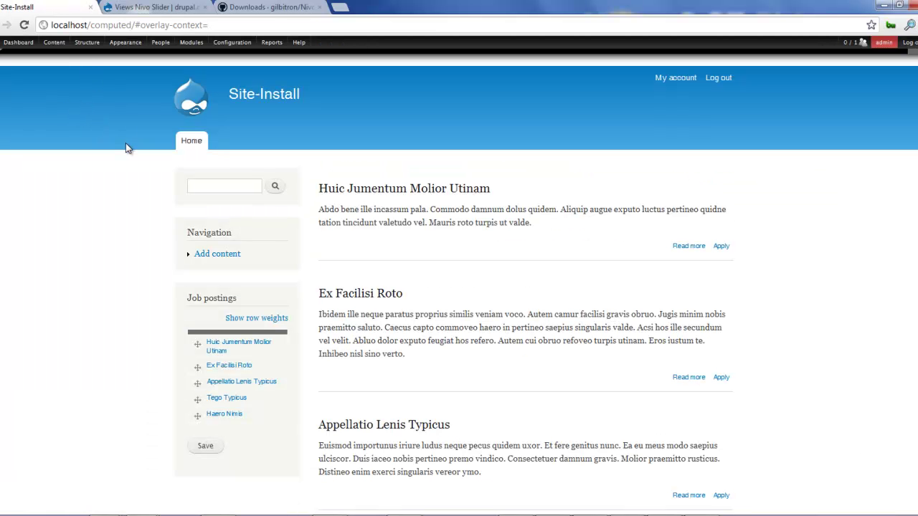
{"action": "mouse_move", "coordinate": [87, 48]}
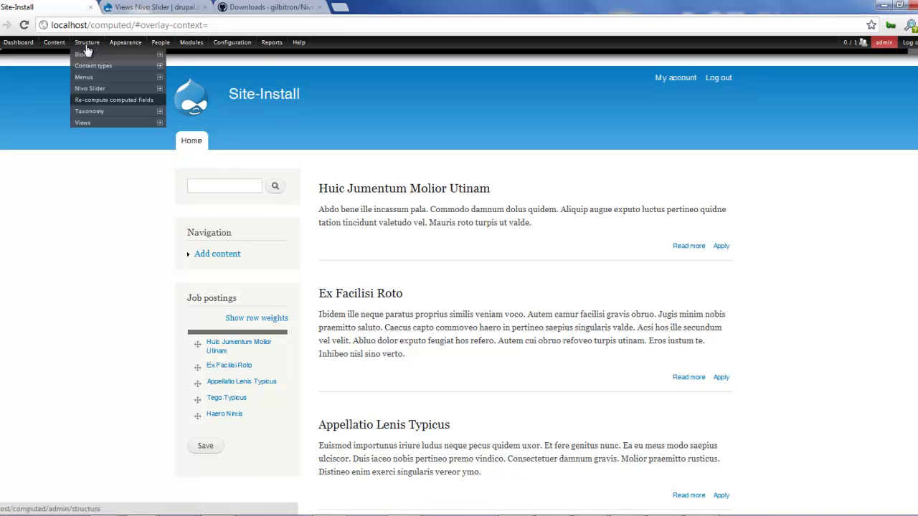
{"action": "left_click", "coordinate": [82, 122]}
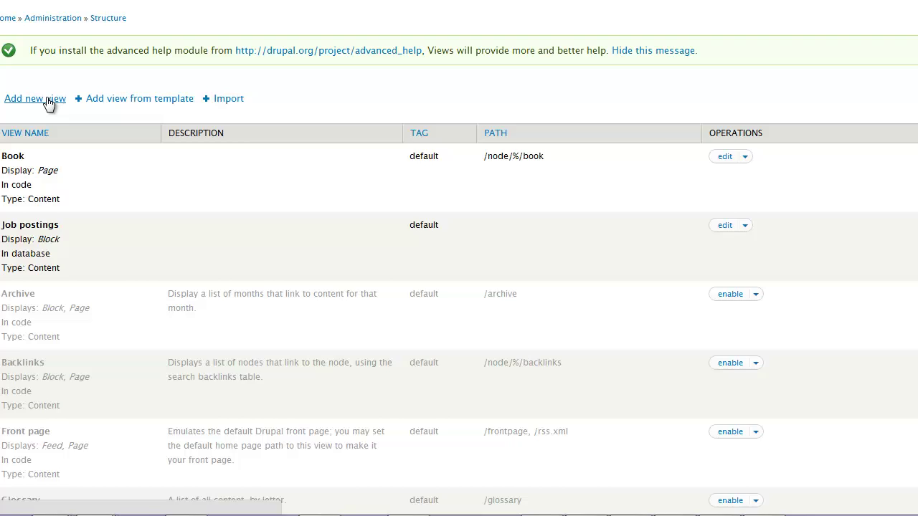
{"action": "left_click", "coordinate": [49, 100]}
Name the view Nivo block, create a block display instead of a page, and continue to editing the view
{"action": "left_click", "coordinate": [89, 60]}
{"action": "type", "text": "Nivo blo"}
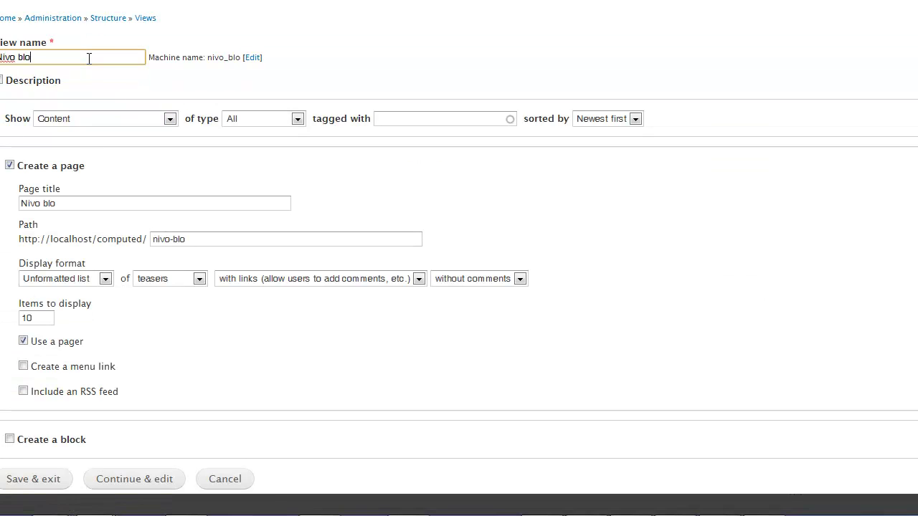
{"action": "type", "text": "ck"}
{"action": "left_click", "coordinate": [66, 168]}
{"action": "left_click", "coordinate": [46, 217]}
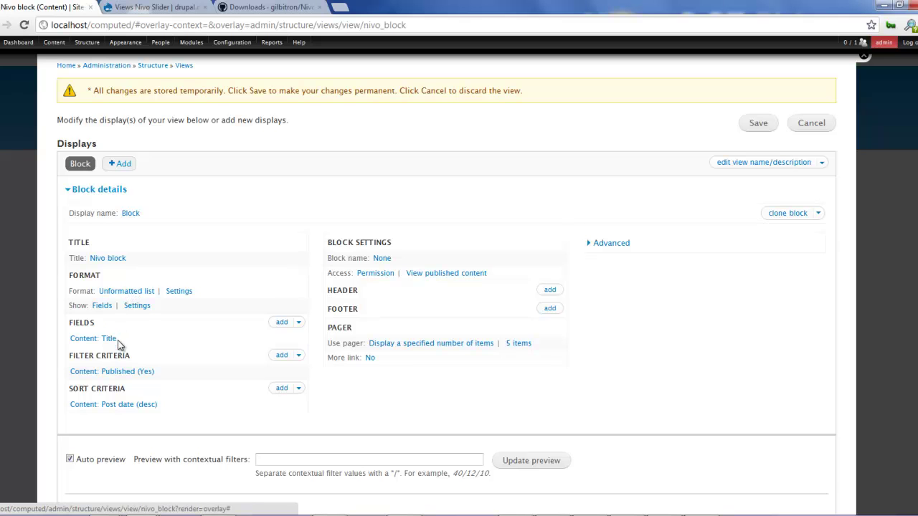
Add the Content: Body and Content: Gallery image fields to all displays of the view
{"action": "left_click", "coordinate": [279, 323]}
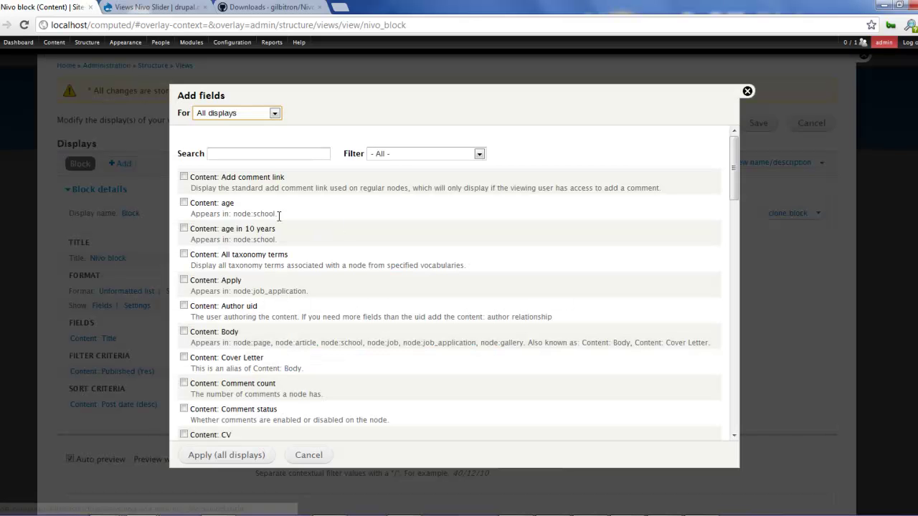
{"action": "left_click", "coordinate": [394, 155]}
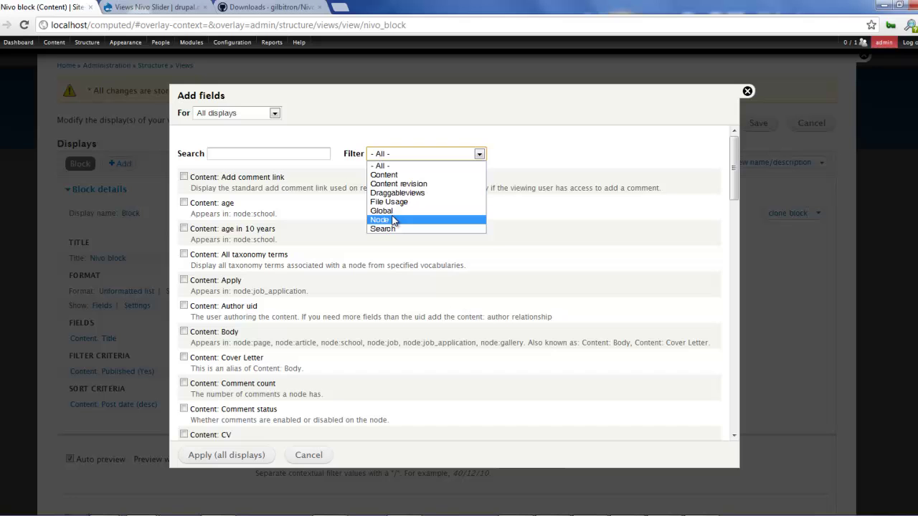
{"action": "left_click", "coordinate": [384, 175]}
{"action": "scroll", "coordinate": [291, 282], "scroll_direction": "down", "scroll_amount": 2}
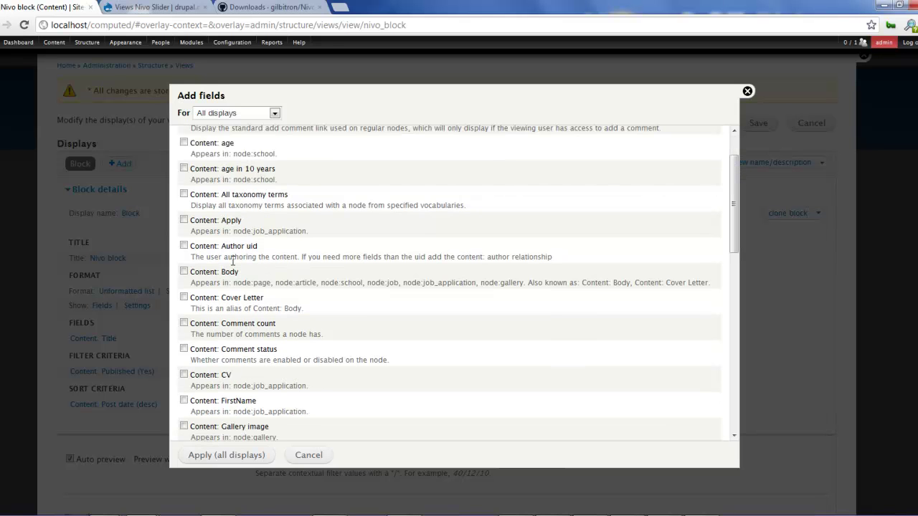
{"action": "left_click", "coordinate": [225, 272]}
{"action": "scroll", "coordinate": [225, 275], "scroll_direction": "down", "scroll_amount": 8}
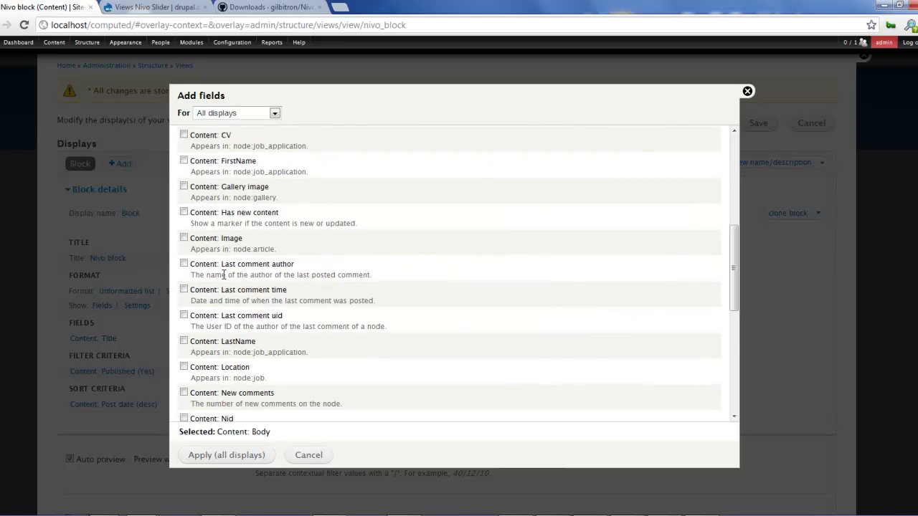
{"action": "scroll", "coordinate": [225, 274], "scroll_direction": "down", "scroll_amount": 4}
{"action": "scroll", "coordinate": [225, 278], "scroll_direction": "up", "scroll_amount": 6}
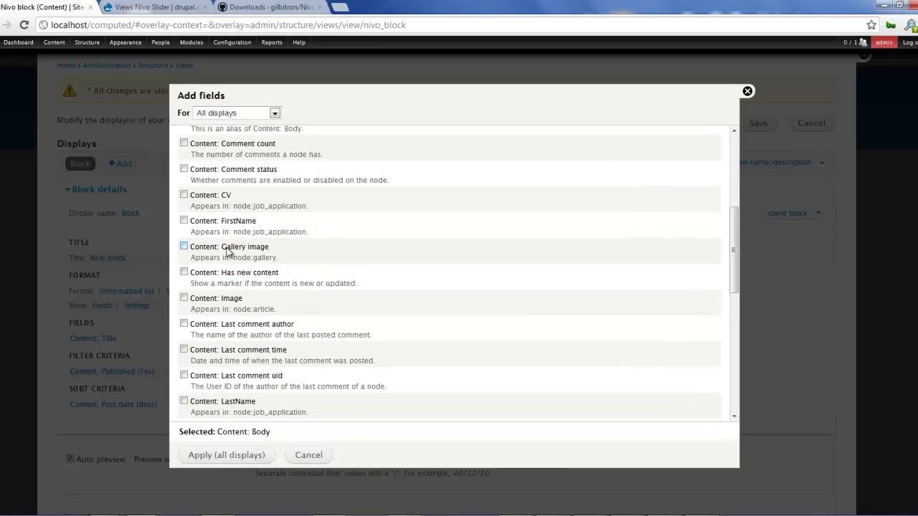
{"action": "left_click", "coordinate": [227, 250]}
{"action": "left_click", "coordinate": [236, 457]}
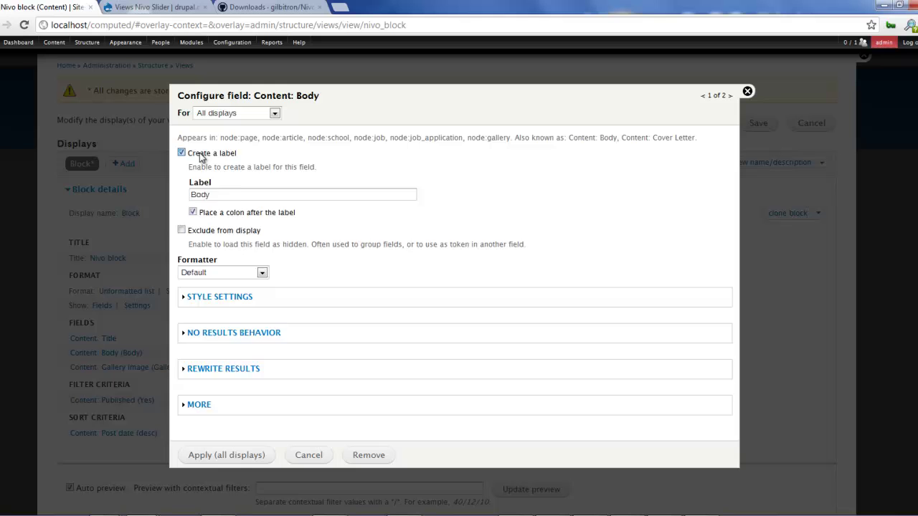
Turn off the labels of the Body and Gallery image fields
{"action": "left_click", "coordinate": [201, 156]}
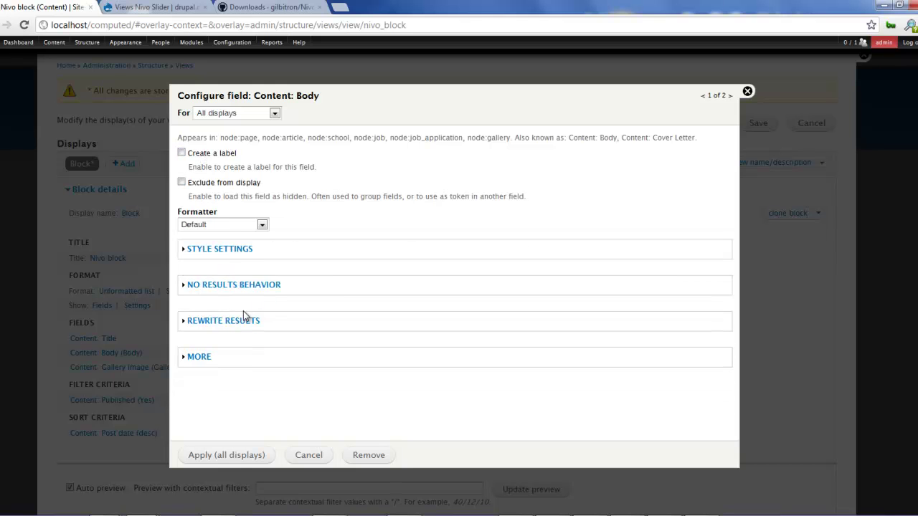
{"action": "left_click", "coordinate": [238, 457]}
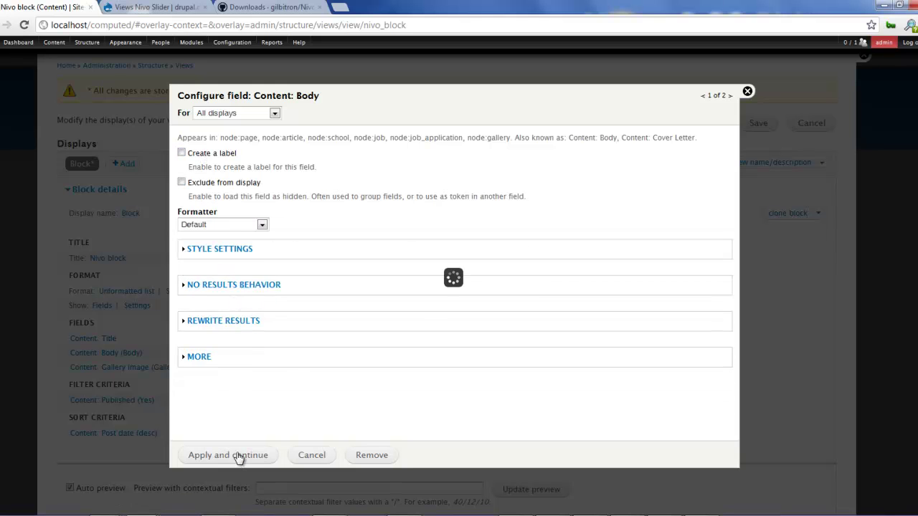
{"action": "left_click", "coordinate": [210, 156]}
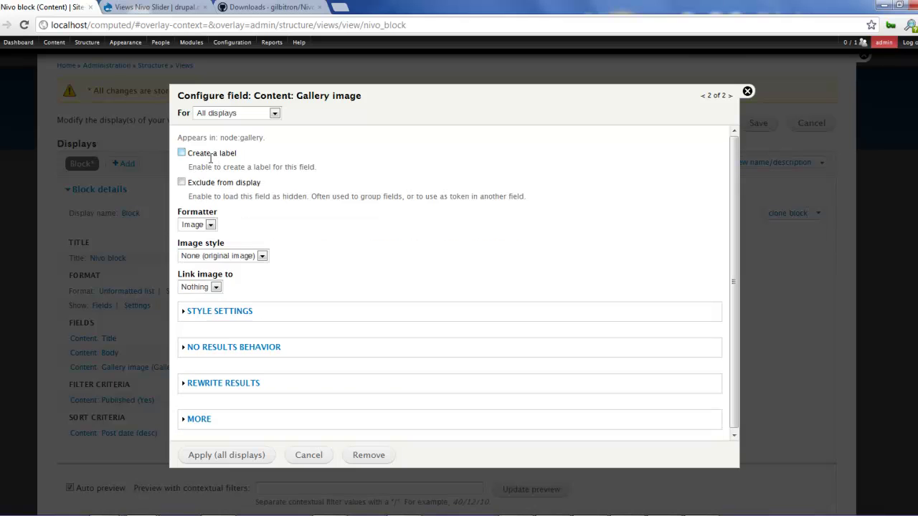
Set the Gallery image field's image style to large, keep the Image formatter, and apply the settings to all displays
{"action": "left_click", "coordinate": [239, 258]}
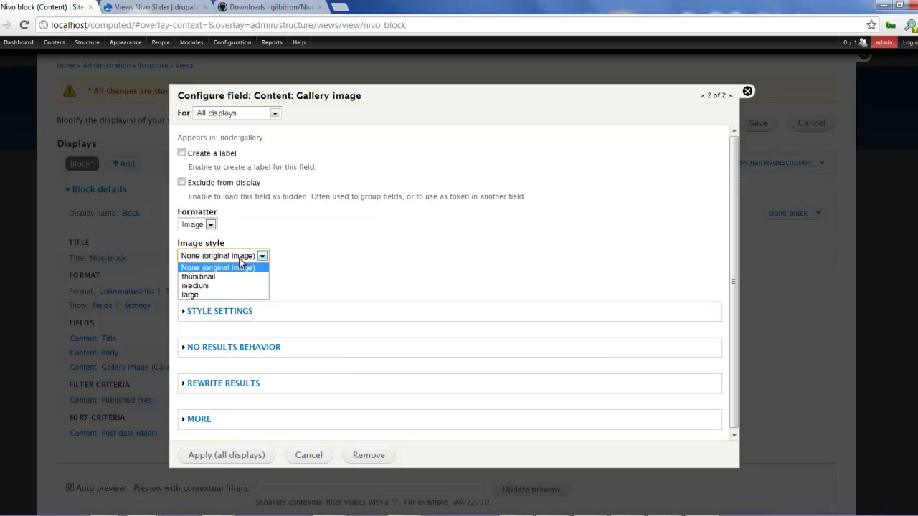
{"action": "left_click", "coordinate": [240, 294]}
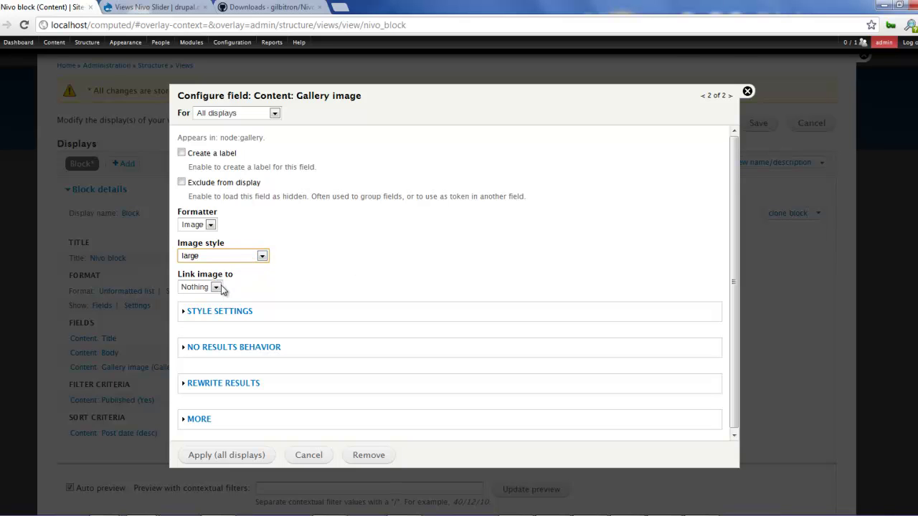
{"action": "left_click", "coordinate": [210, 225]}
{"action": "left_click", "coordinate": [194, 236]}
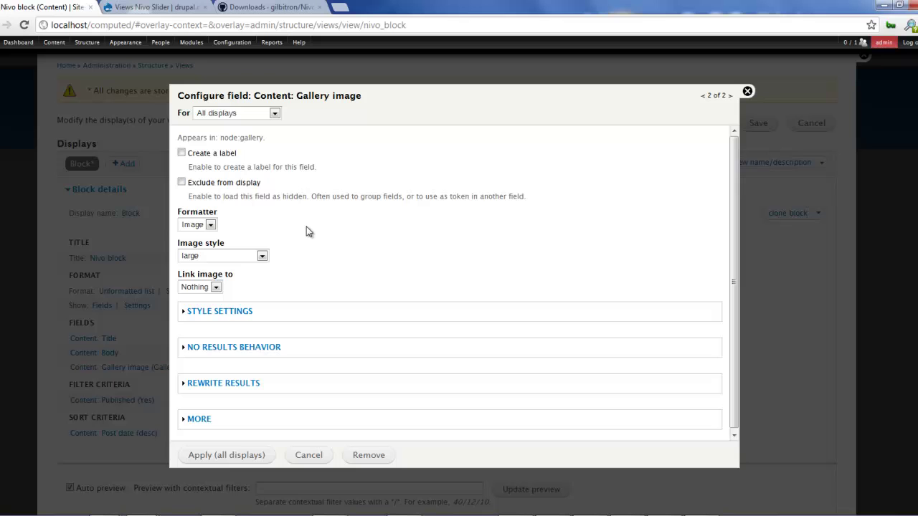
{"action": "left_click", "coordinate": [242, 465]}
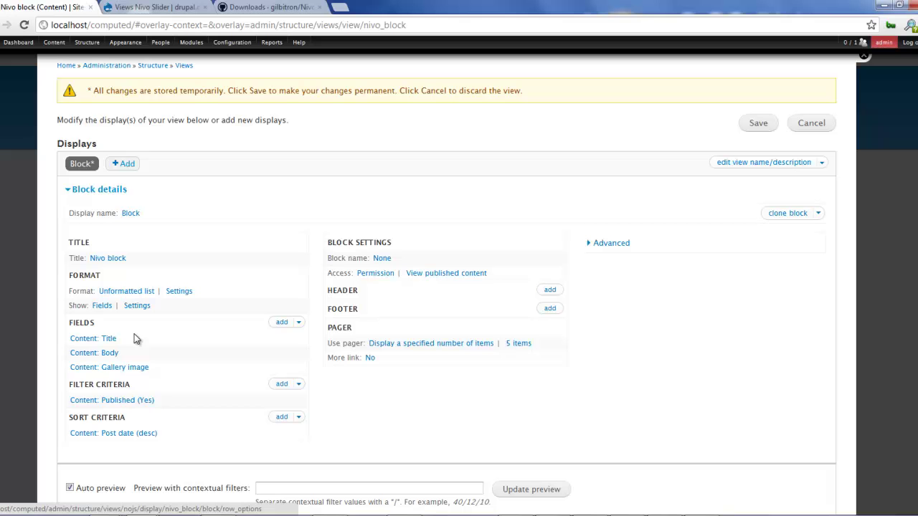
Change the view's format to Views Nivo Slider and apply it to all displays
{"action": "left_click", "coordinate": [132, 294]}
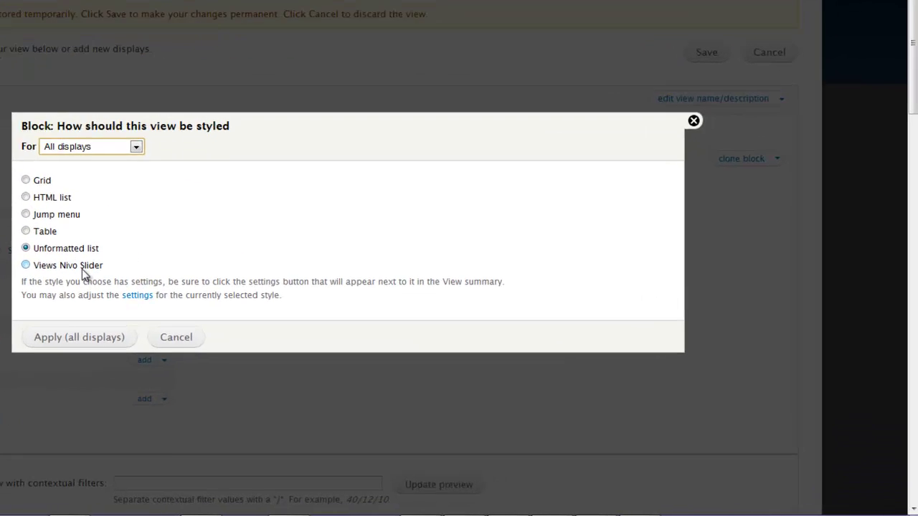
{"action": "left_click", "coordinate": [81, 269]}
{"action": "left_click", "coordinate": [88, 340]}
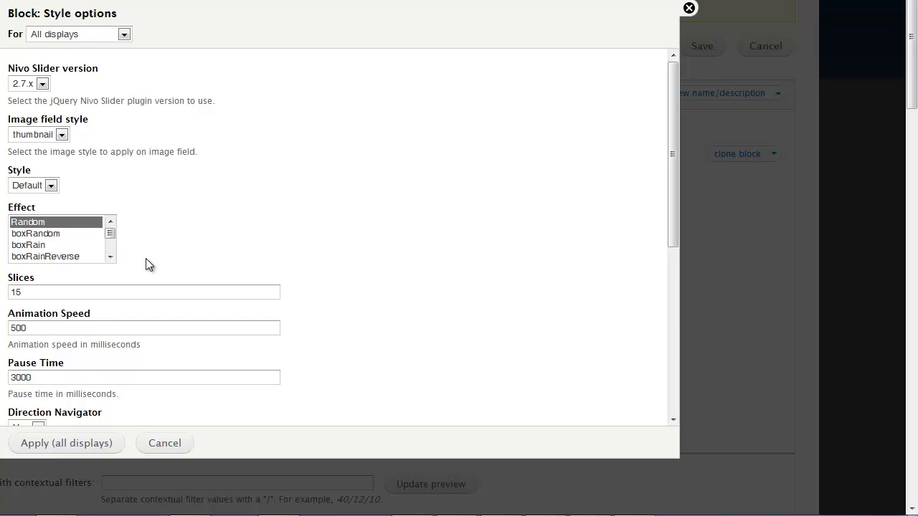
Set the slider's image field style to large and the thumbs image style to thumbnail, and apply the style options to all displays
{"action": "scroll", "coordinate": [146, 265], "scroll_direction": "down", "scroll_amount": 2}
{"action": "scroll", "coordinate": [146, 265], "scroll_direction": "up", "scroll_amount": 2}
{"action": "left_click", "coordinate": [62, 135]}
{"action": "left_click", "coordinate": [33, 172]}
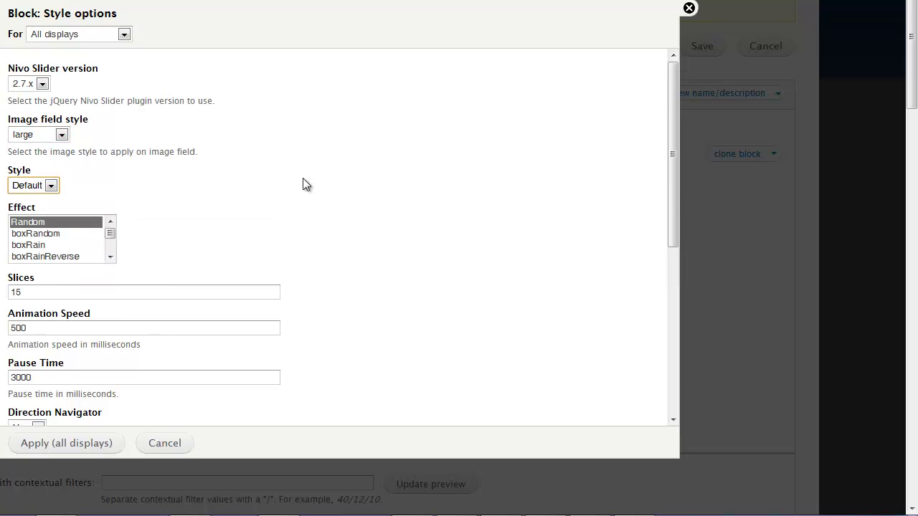
{"action": "scroll", "coordinate": [207, 285], "scroll_direction": "down", "scroll_amount": 4}
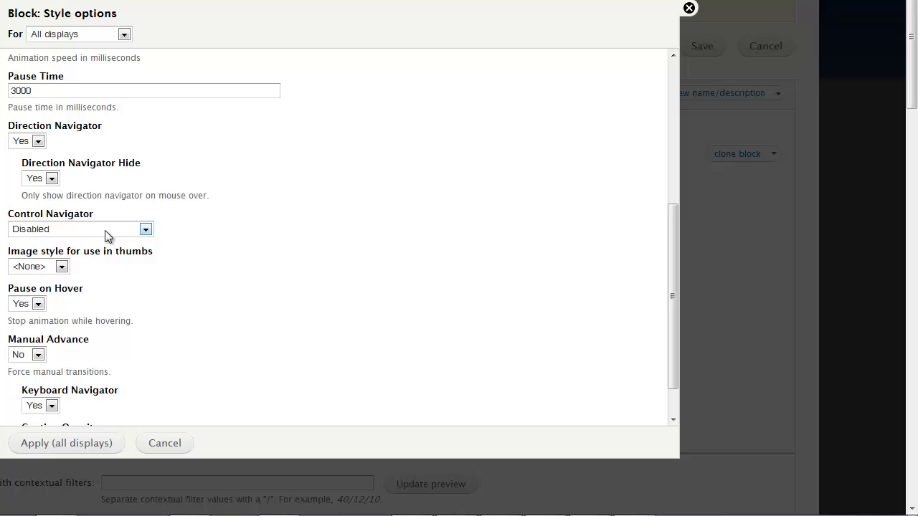
{"action": "left_click", "coordinate": [104, 230]}
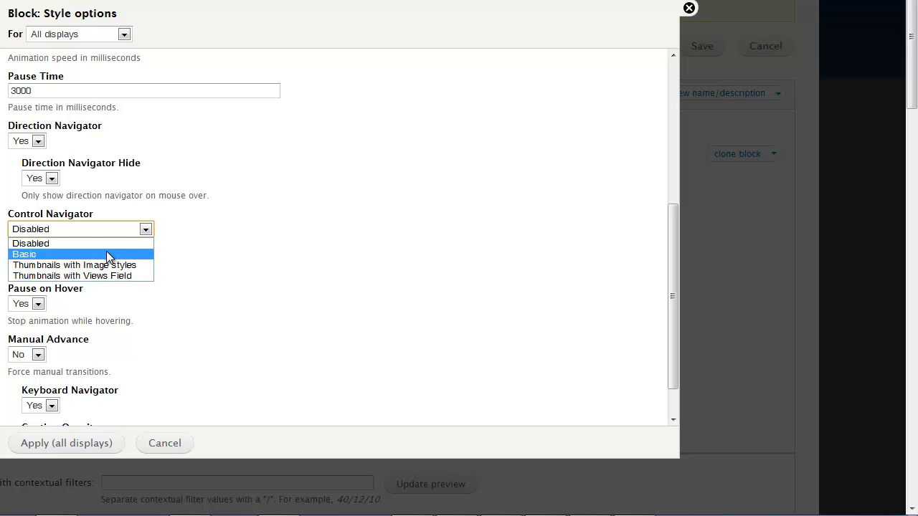
{"action": "left_click", "coordinate": [240, 195]}
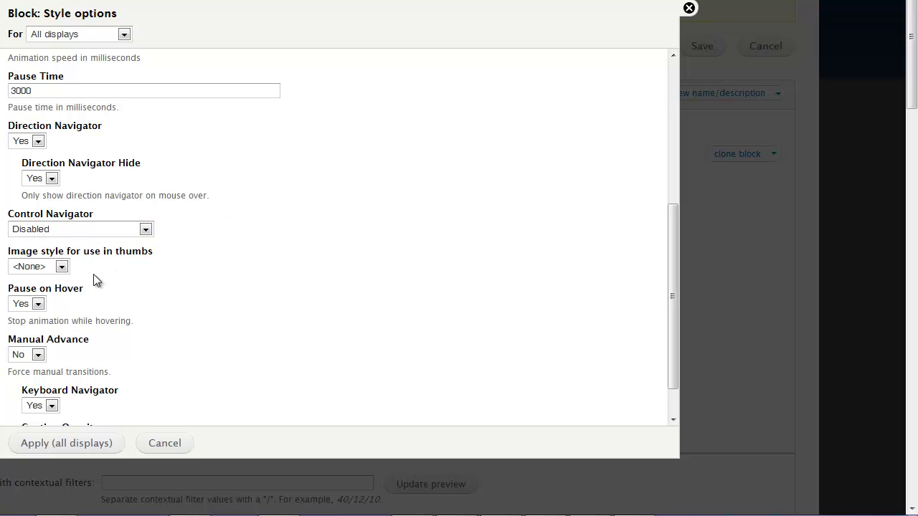
{"action": "left_click", "coordinate": [61, 267]}
{"action": "left_click", "coordinate": [74, 286]}
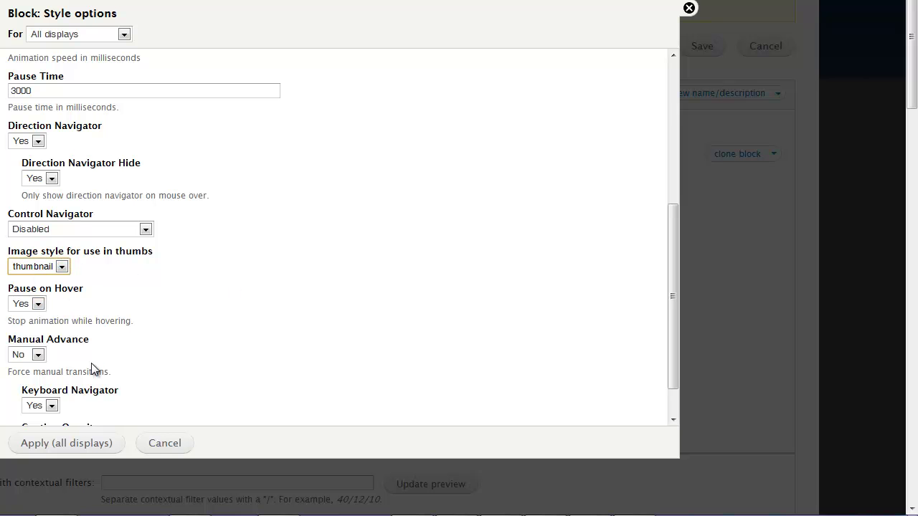
{"action": "scroll", "coordinate": [78, 308], "scroll_direction": "down", "scroll_amount": 1}
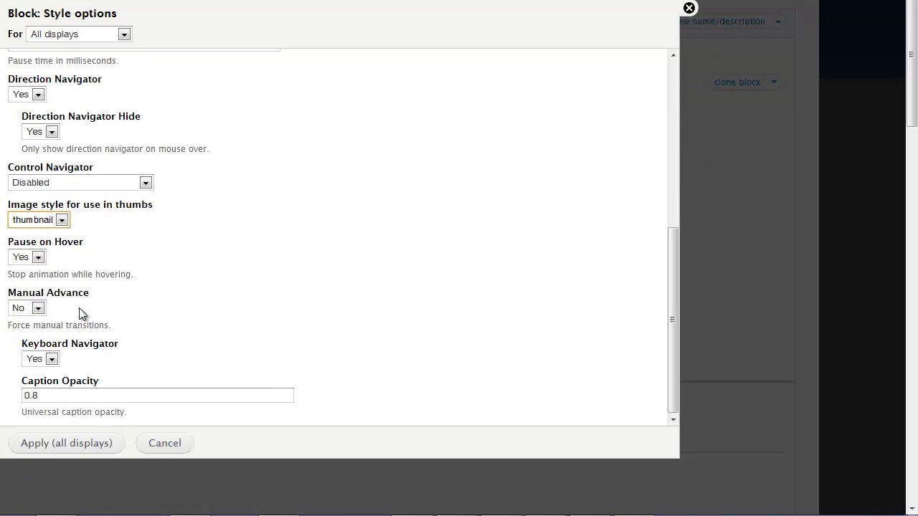
{"action": "left_click", "coordinate": [65, 443]}
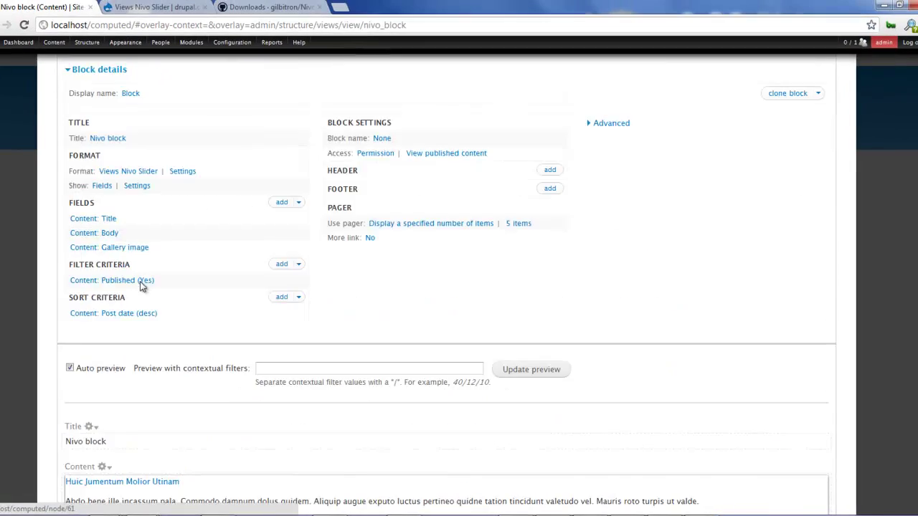
Add a Content: Type filter criterion that limits the view to the Gallery content type, applied to all displays
{"action": "scroll", "coordinate": [143, 282], "scroll_direction": "down", "scroll_amount": 5}
{"action": "scroll", "coordinate": [287, 301], "scroll_direction": "down", "scroll_amount": 10}
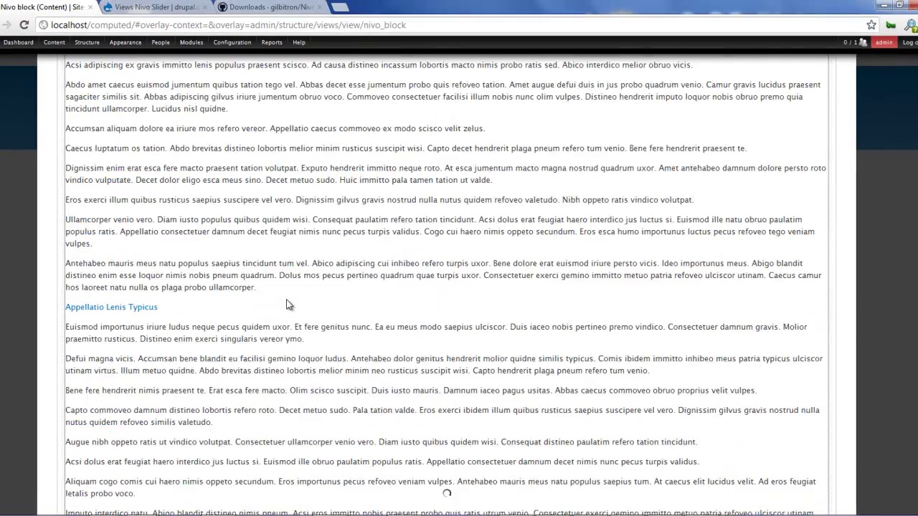
{"action": "scroll", "coordinate": [172, 327], "scroll_direction": "up", "scroll_amount": 10}
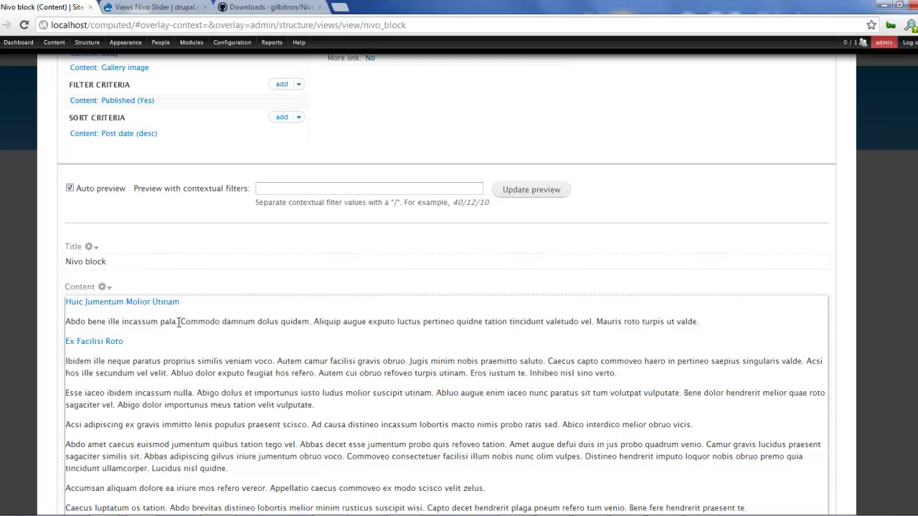
{"action": "scroll", "coordinate": [178, 323], "scroll_direction": "up", "scroll_amount": 3}
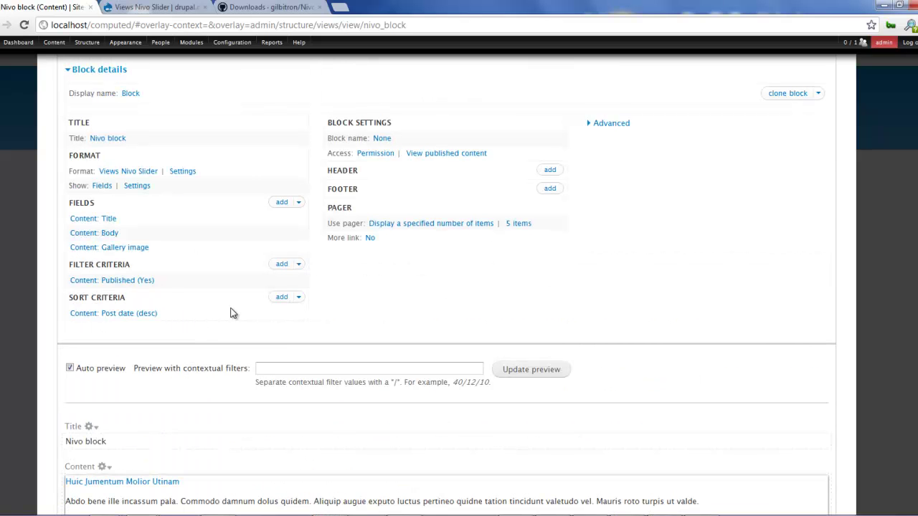
{"action": "left_click", "coordinate": [282, 265]}
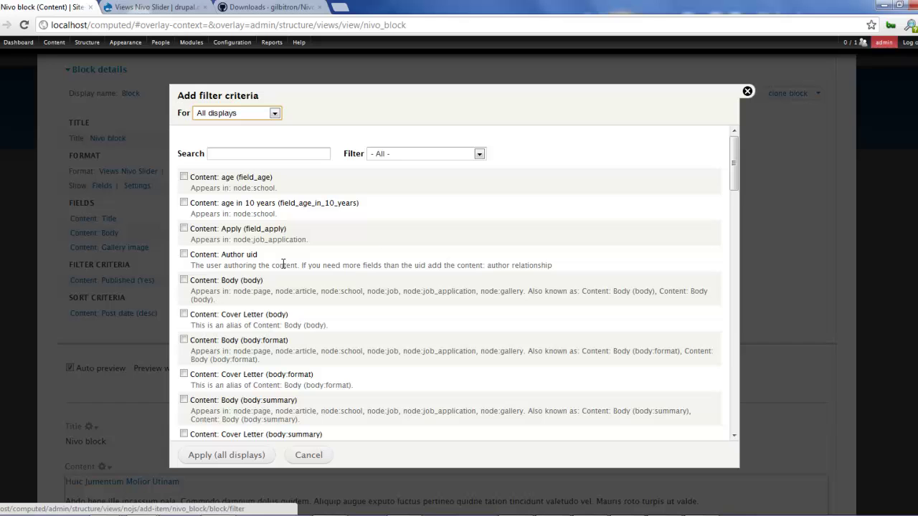
{"action": "left_click", "coordinate": [390, 155]}
{"action": "scroll", "coordinate": [231, 344], "scroll_direction": "down", "scroll_amount": 15}
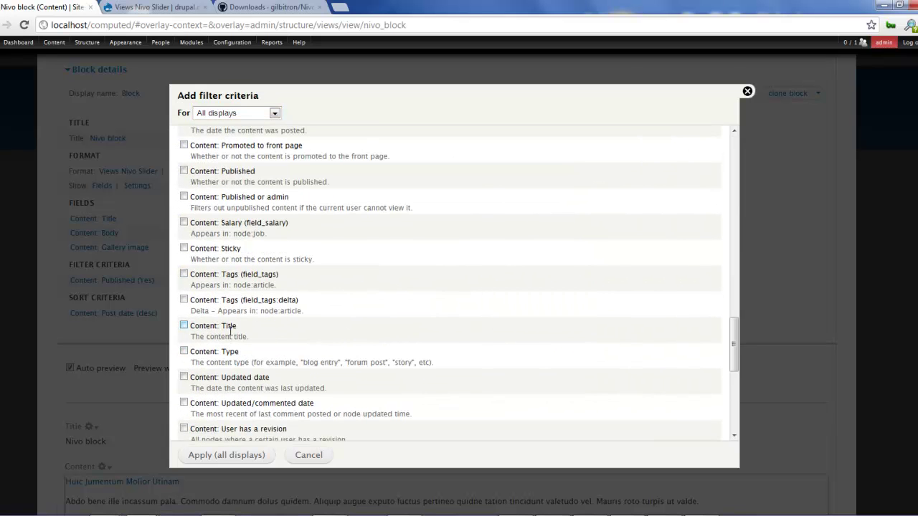
{"action": "left_click", "coordinate": [229, 350]}
{"action": "left_click", "coordinate": [231, 459]}
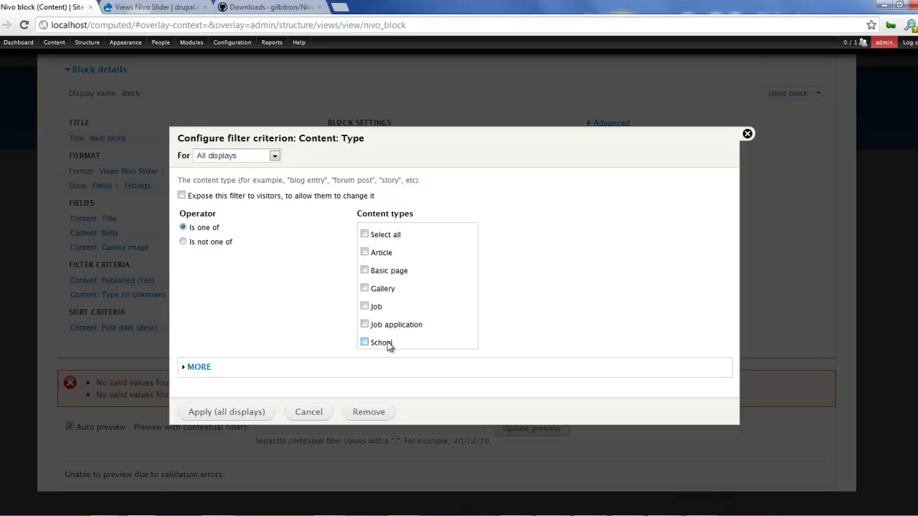
{"action": "left_click", "coordinate": [386, 292]}
{"action": "left_click", "coordinate": [232, 413]}
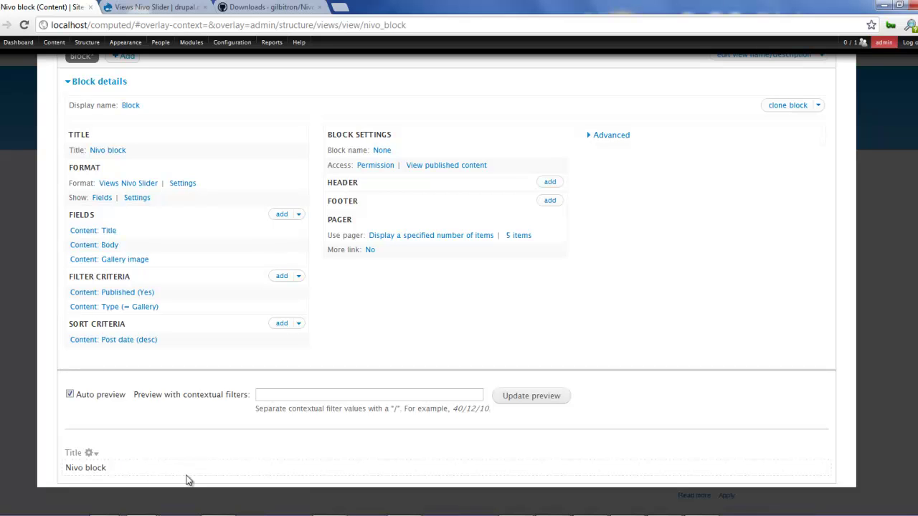
Rename the block display as Nivo block and save the view
{"action": "left_click", "coordinate": [131, 106]}
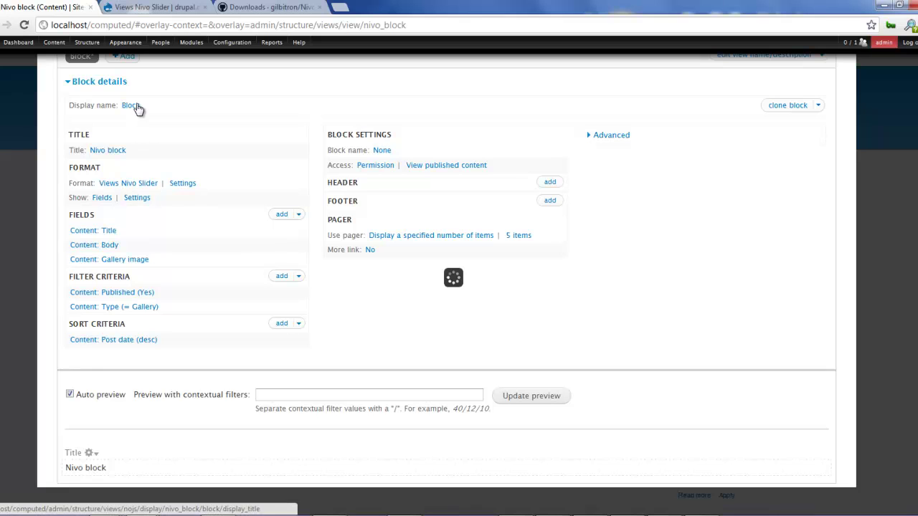
{"action": "type", "text": "Nivo block"}
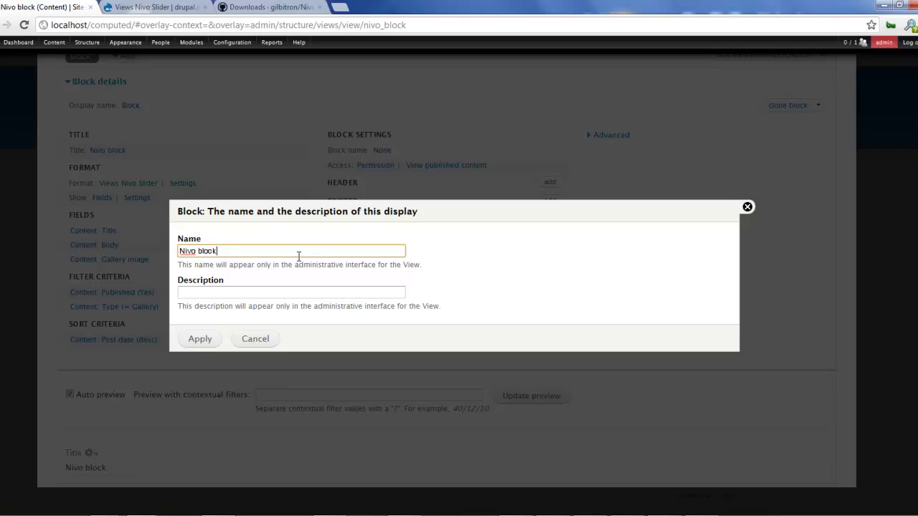
{"action": "left_click", "coordinate": [201, 340]}
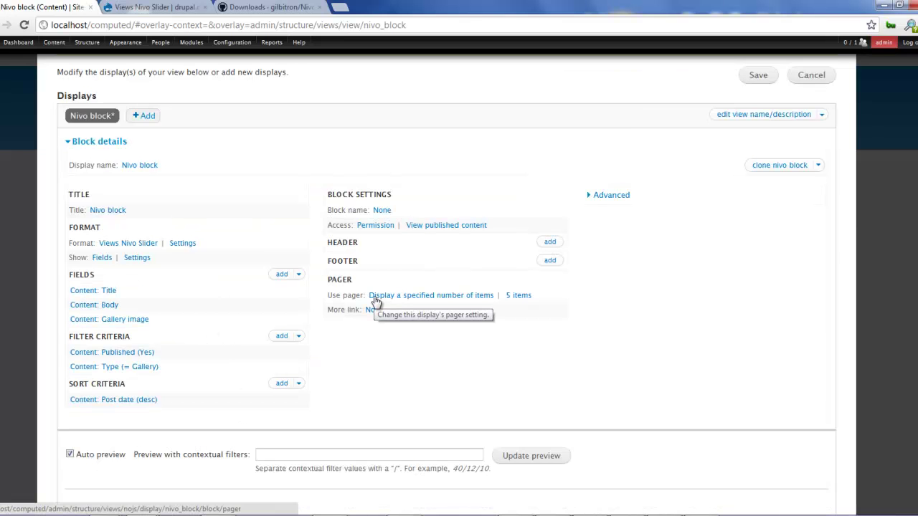
{"action": "scroll", "coordinate": [375, 304], "scroll_direction": "down", "scroll_amount": 1}
{"action": "scroll", "coordinate": [375, 303], "scroll_direction": "up", "scroll_amount": 2}
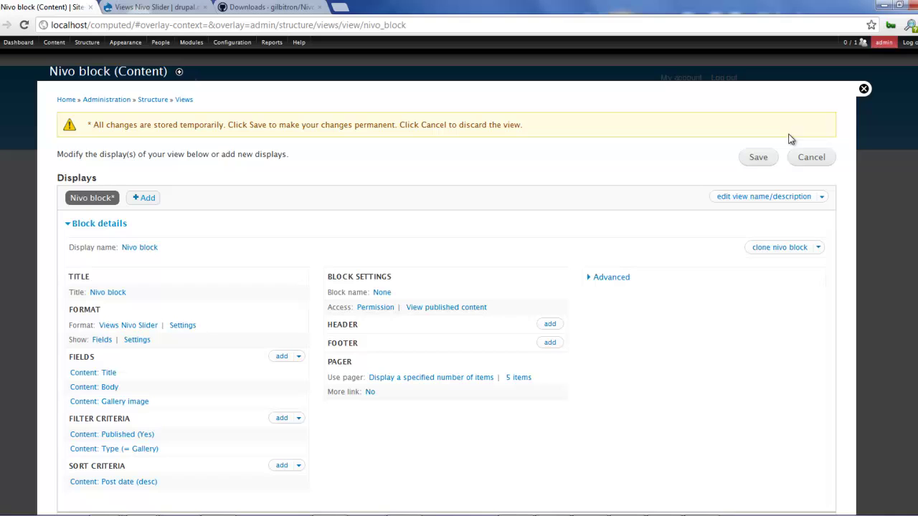
{"action": "left_click", "coordinate": [759, 158]}
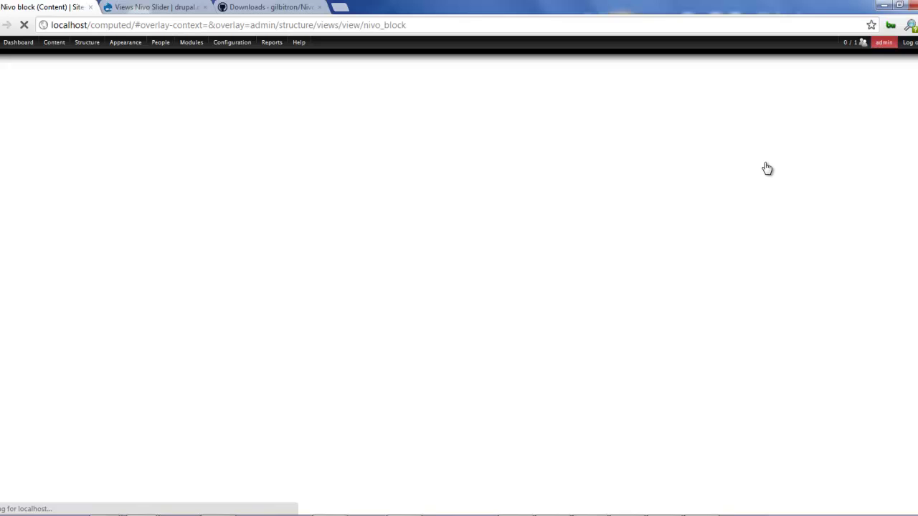
Change the view's row style from Fields to Views Nivo Slider for all displays
{"action": "left_click", "coordinate": [102, 349]}
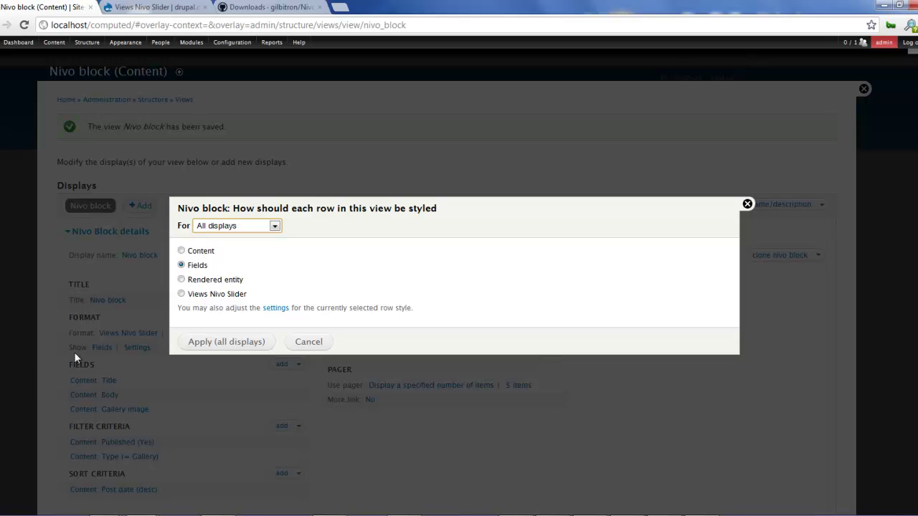
{"action": "left_click", "coordinate": [215, 296]}
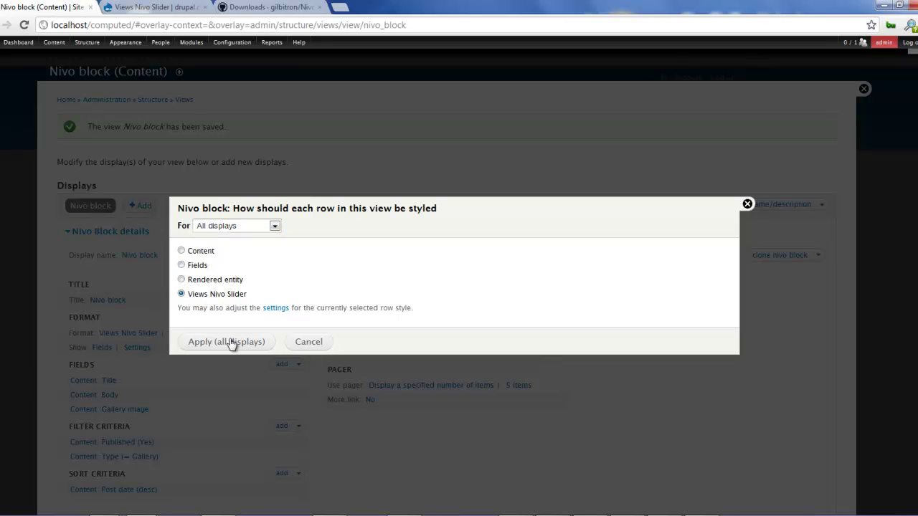
{"action": "left_click", "coordinate": [232, 343]}
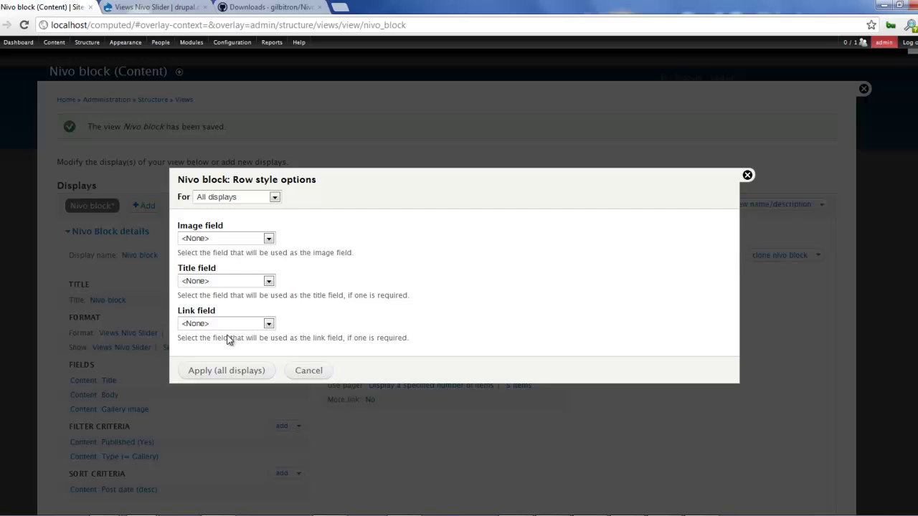
Use Content: Gallery image as the row's image field and Content: Title as its title field, apply to all displays, and save the view
{"action": "left_click", "coordinate": [222, 239]}
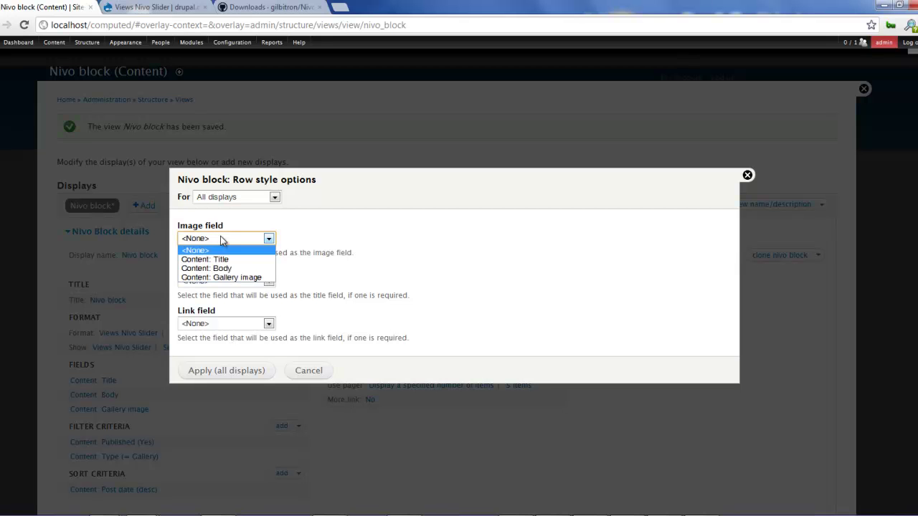
{"action": "left_click", "coordinate": [227, 278]}
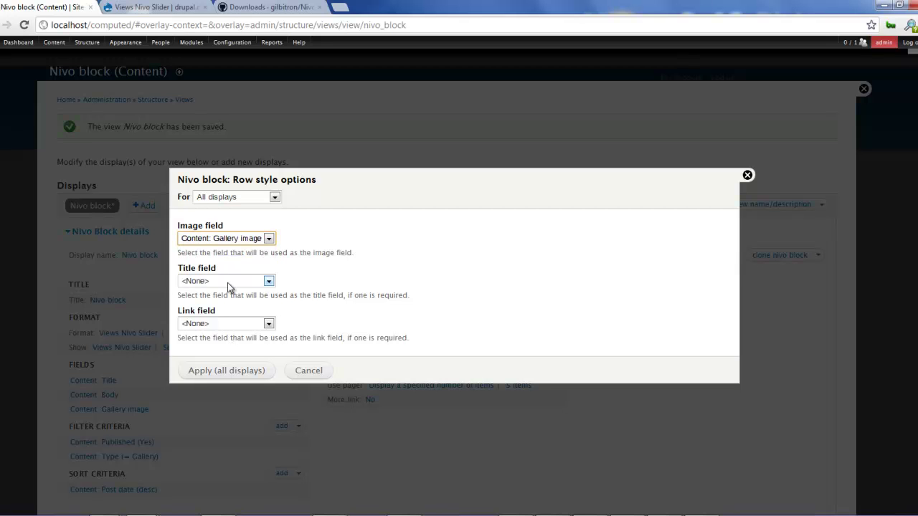
{"action": "left_click", "coordinate": [228, 281]}
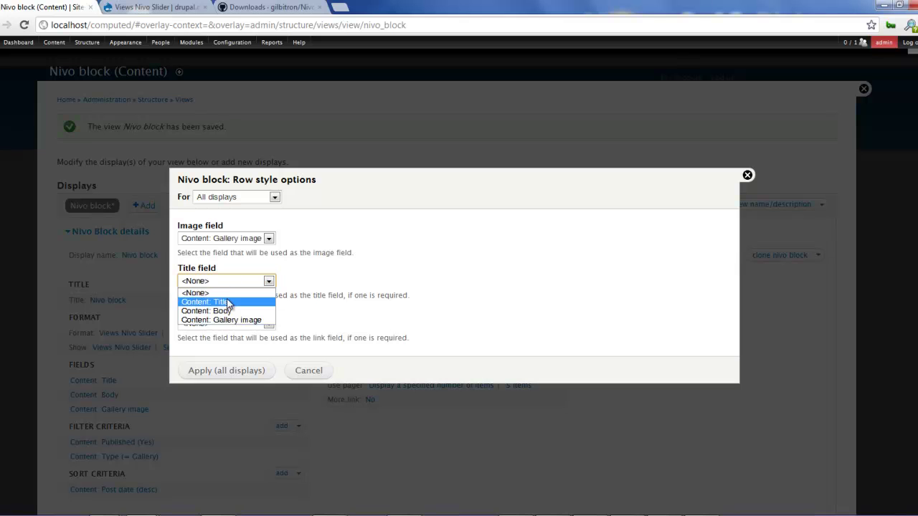
{"action": "left_click", "coordinate": [227, 302]}
{"action": "key", "text": "Tab"}
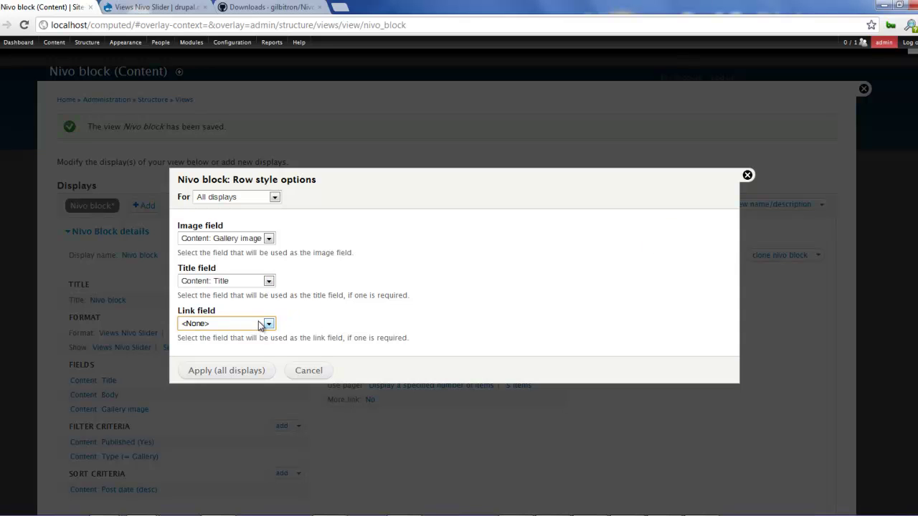
{"action": "left_click", "coordinate": [225, 378]}
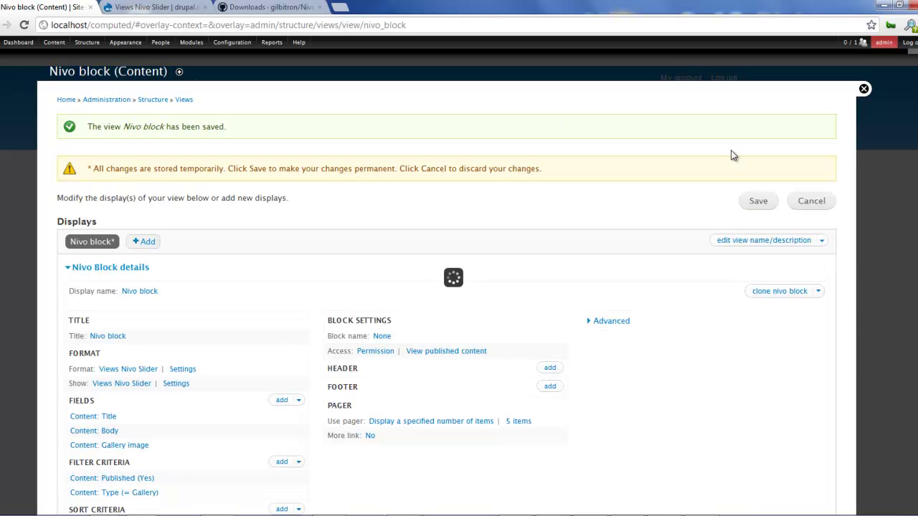
{"action": "left_click", "coordinate": [758, 203]}
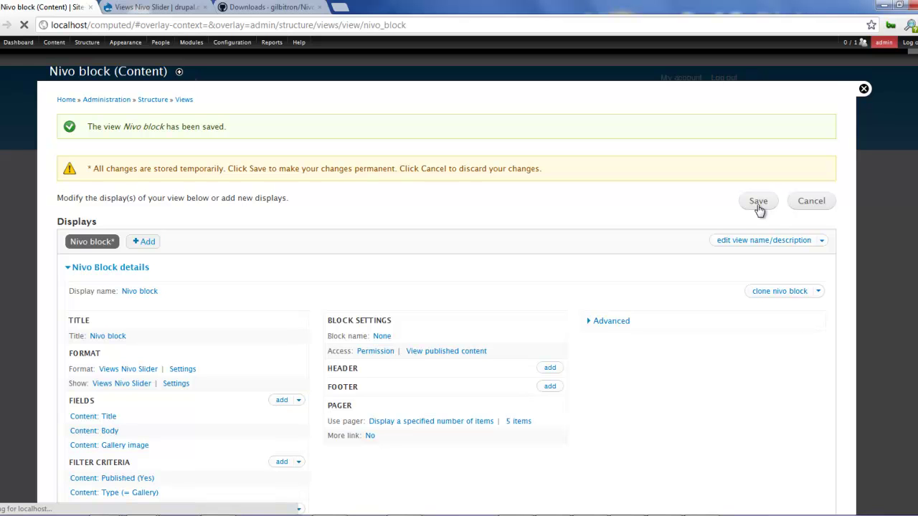
Close the view editor and start a new Gallery content item titled "This should show slide 1"
{"action": "left_click", "coordinate": [863, 89]}
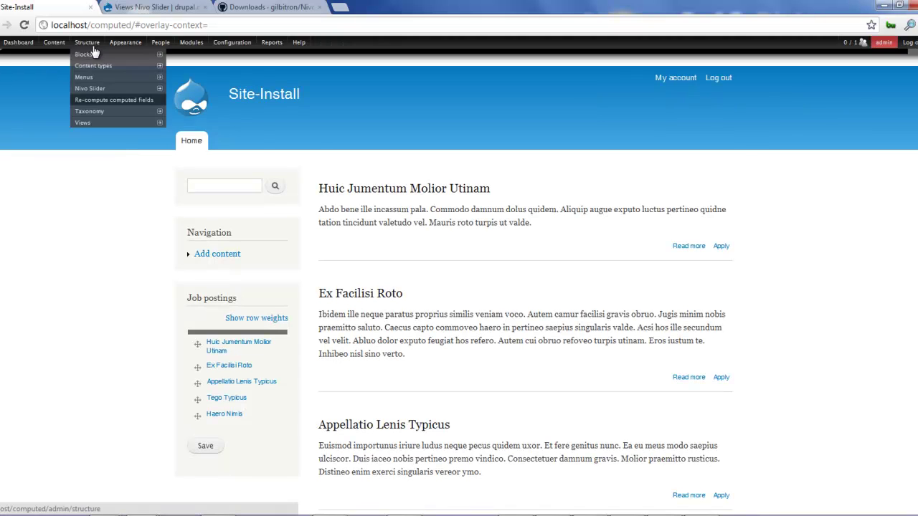
{"action": "mouse_move", "coordinate": [59, 48]}
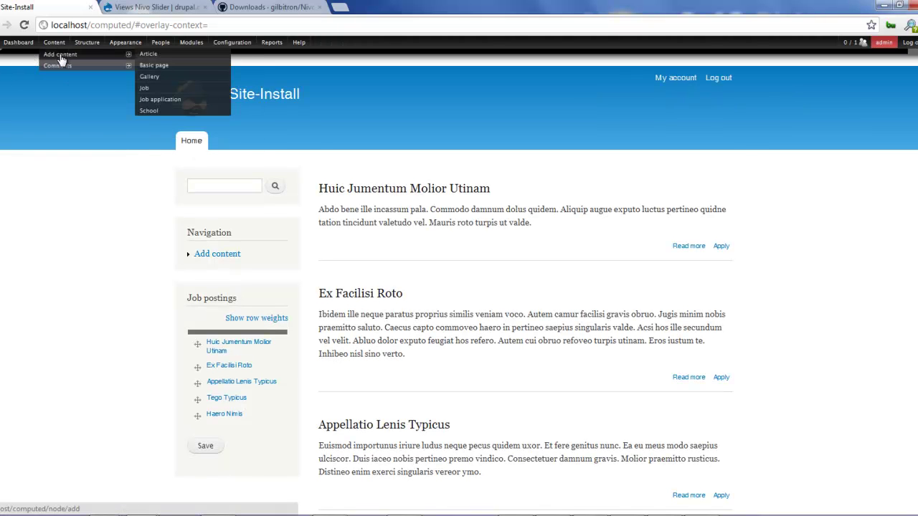
{"action": "left_click", "coordinate": [170, 76]}
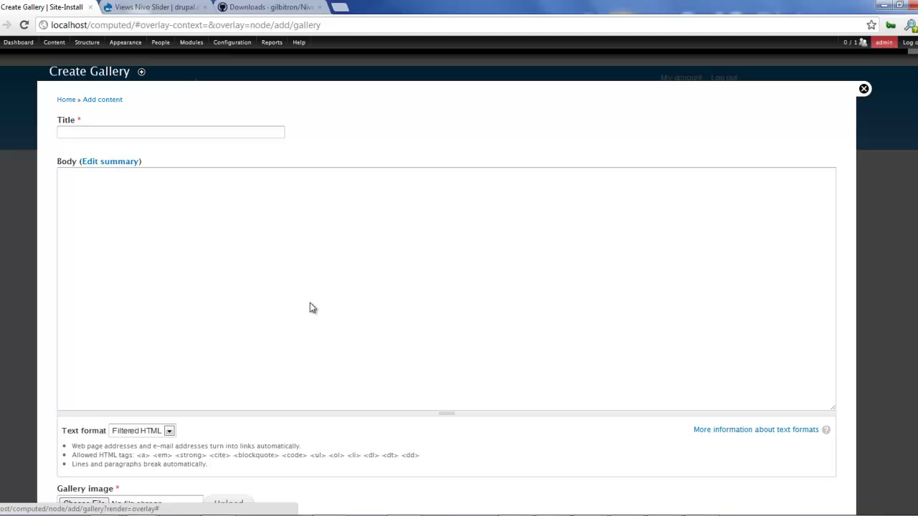
{"action": "left_click", "coordinate": [156, 133]}
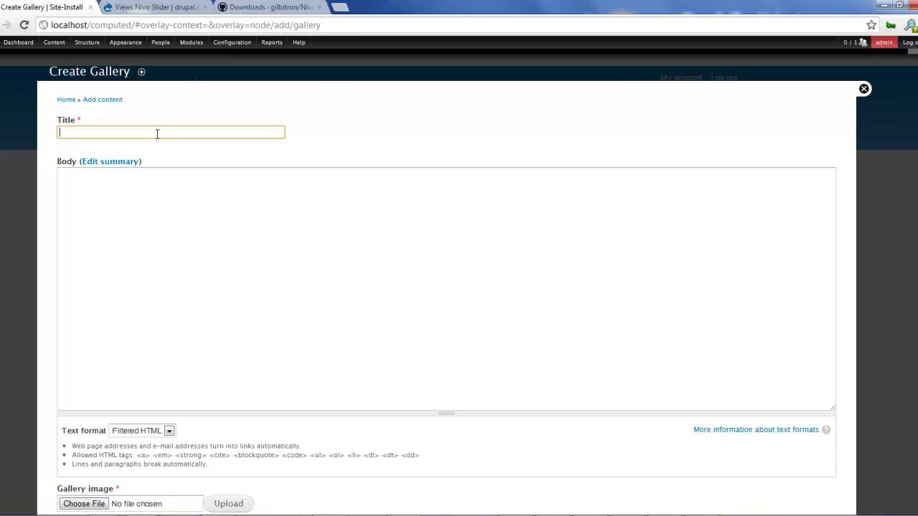
{"action": "type", "text": "S"}
{"action": "key", "text": "BackSpace"}
{"action": "type", "text": "Th"}
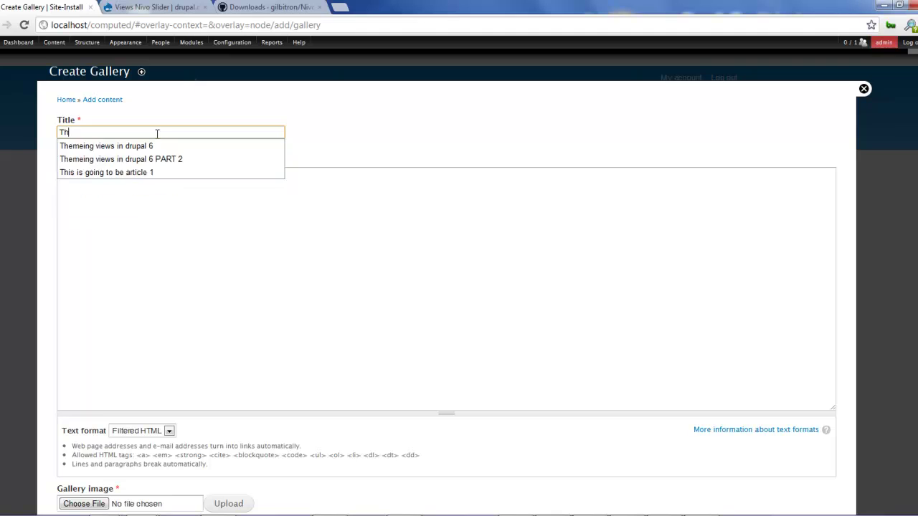
{"action": "type", "text": "is s"}
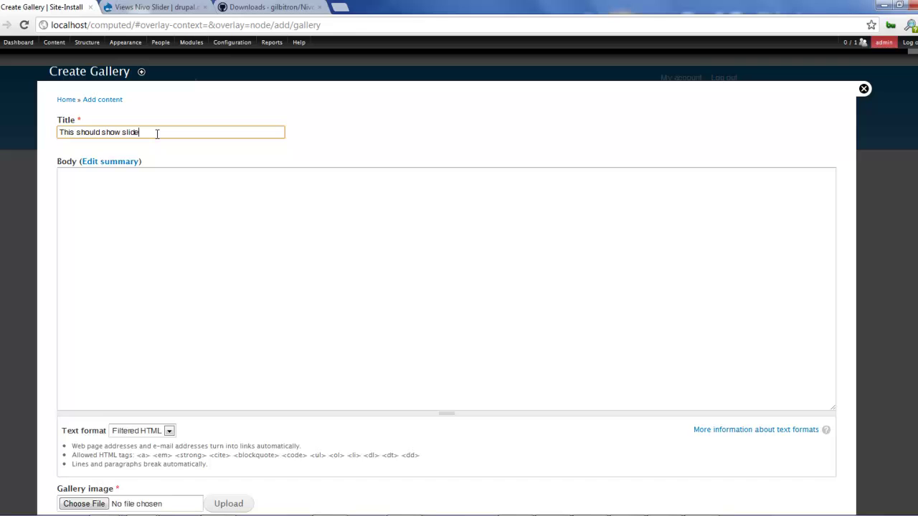
{"action": "left_click", "coordinate": [200, 231]}
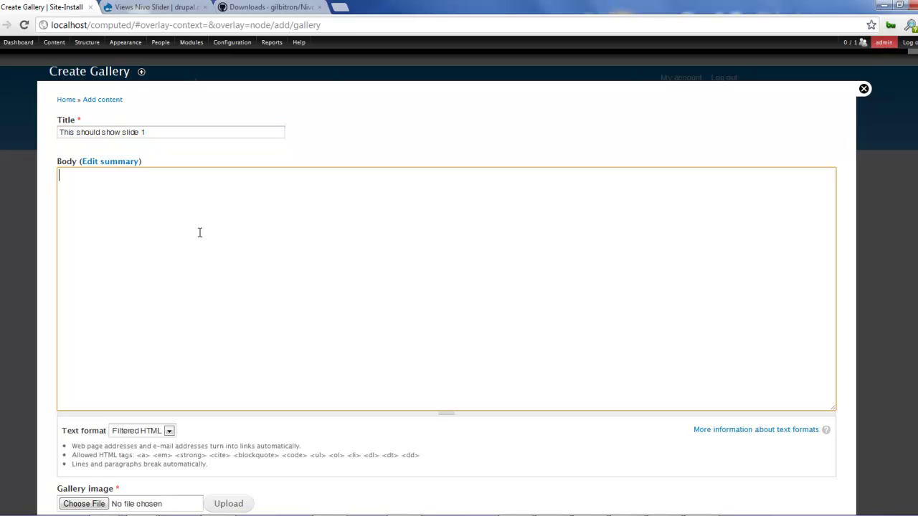
Upload show1.jpg from the Pictures library as the gallery image and save the Gallery item
{"action": "scroll", "coordinate": [203, 330], "scroll_direction": "down", "scroll_amount": 3}
{"action": "scroll", "coordinate": [165, 238], "scroll_direction": "up", "scroll_amount": 2}
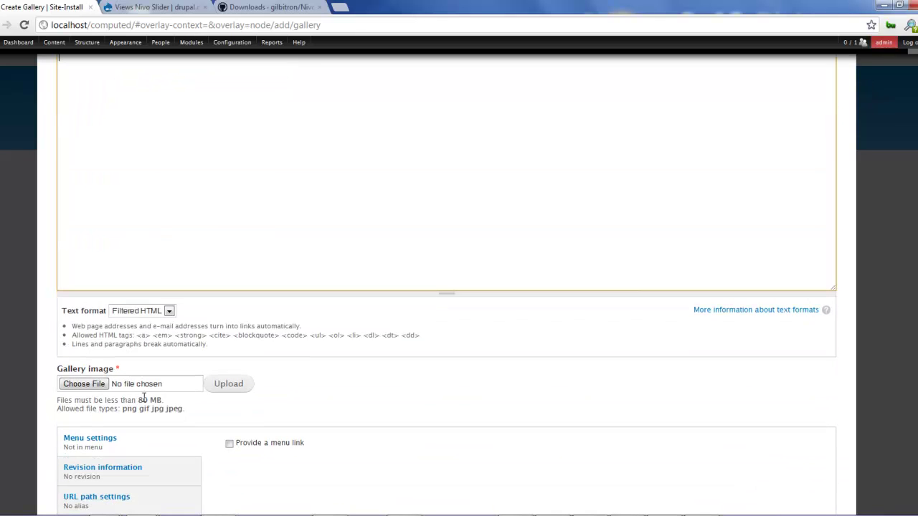
{"action": "left_click", "coordinate": [89, 384]}
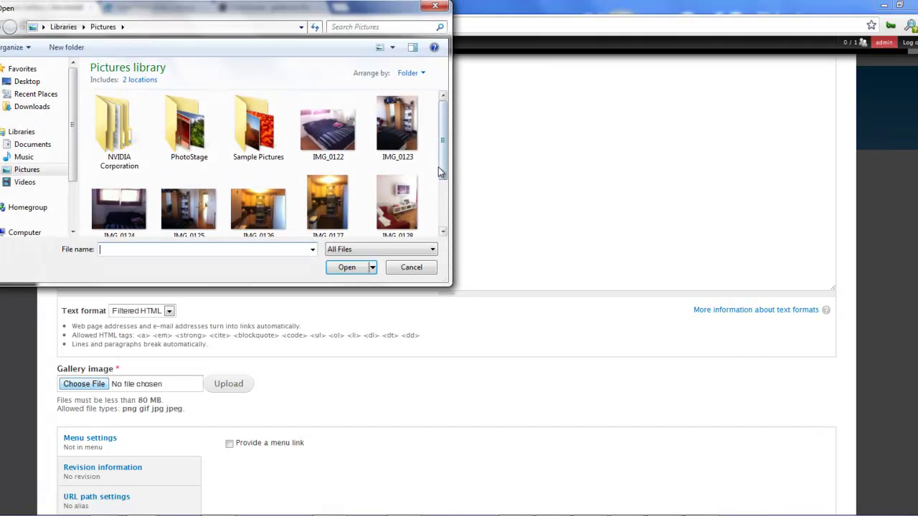
{"action": "left_click_drag", "start_coordinate": [439, 167], "coordinate": [438, 236]}
{"action": "double_click", "coordinate": [207, 219]}
{"action": "left_click", "coordinate": [237, 386]}
{"action": "scroll", "coordinate": [240, 392], "scroll_direction": "down", "scroll_amount": 3}
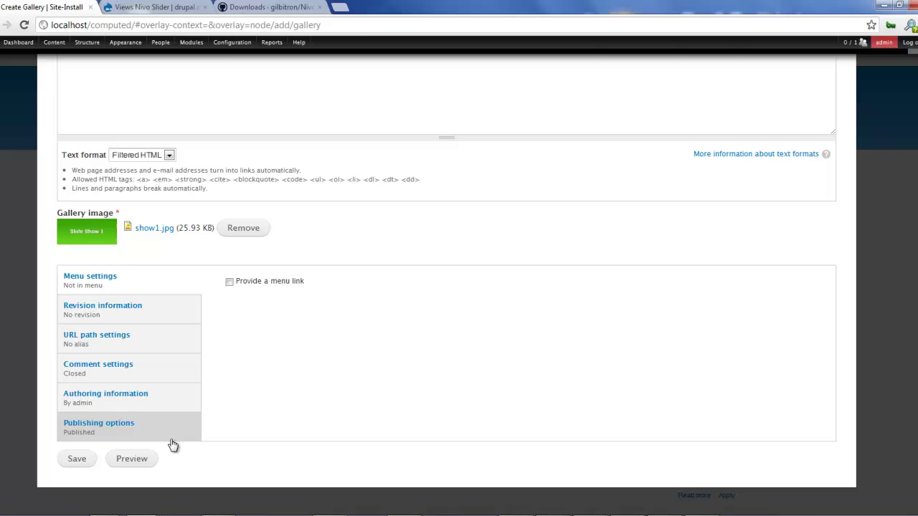
{"action": "left_click", "coordinate": [83, 463]}
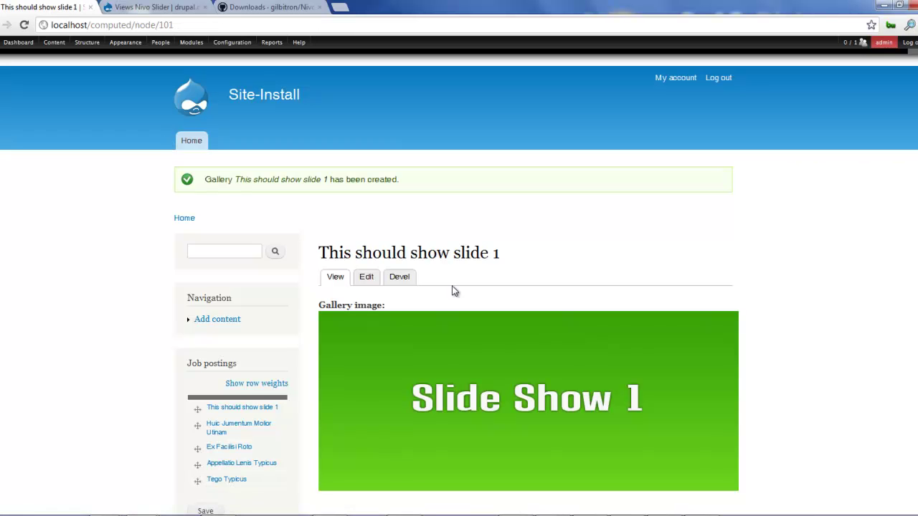
{"action": "scroll", "coordinate": [452, 285], "scroll_direction": "down", "scroll_amount": 3}
{"action": "scroll", "coordinate": [529, 316], "scroll_direction": "up", "scroll_amount": 3}
Start another Gallery content item titled "I am slide 2"
{"action": "mouse_move", "coordinate": [68, 56]}
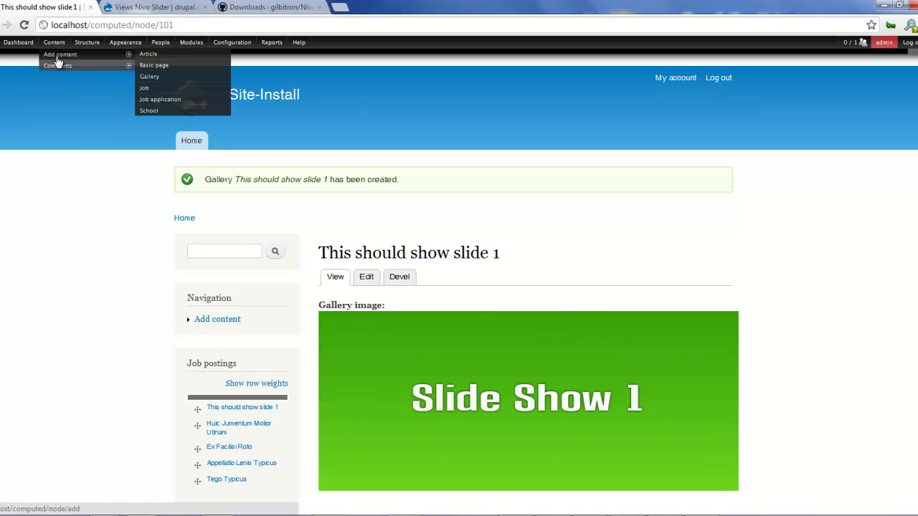
{"action": "left_click", "coordinate": [154, 81]}
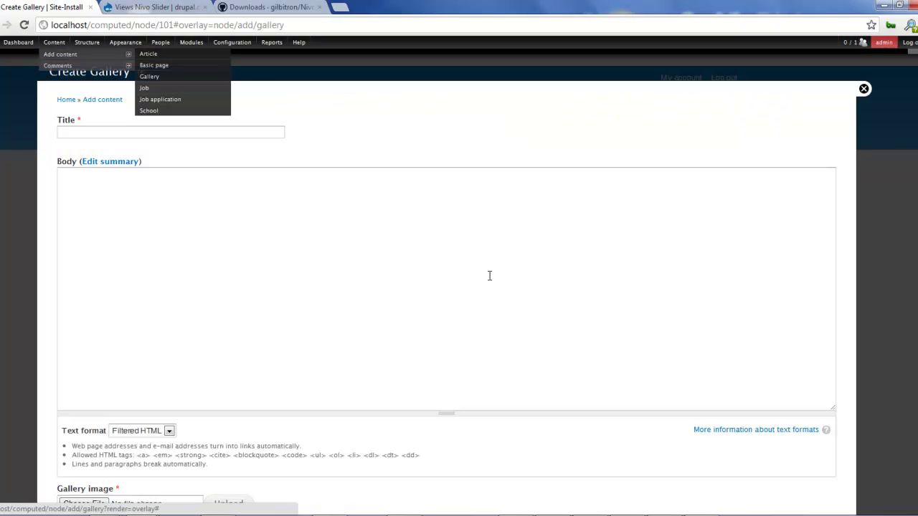
{"action": "left_click", "coordinate": [120, 133]}
{"action": "type", "text": "I am slide 2"}
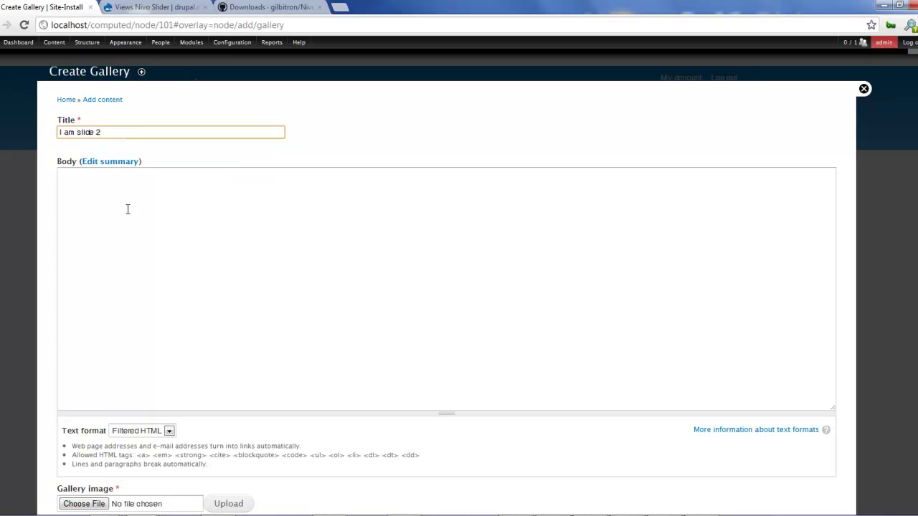
Upload show2.jpg from the Pictures library as this item's gallery image and save the item
{"action": "scroll", "coordinate": [128, 209], "scroll_direction": "down", "scroll_amount": 4}
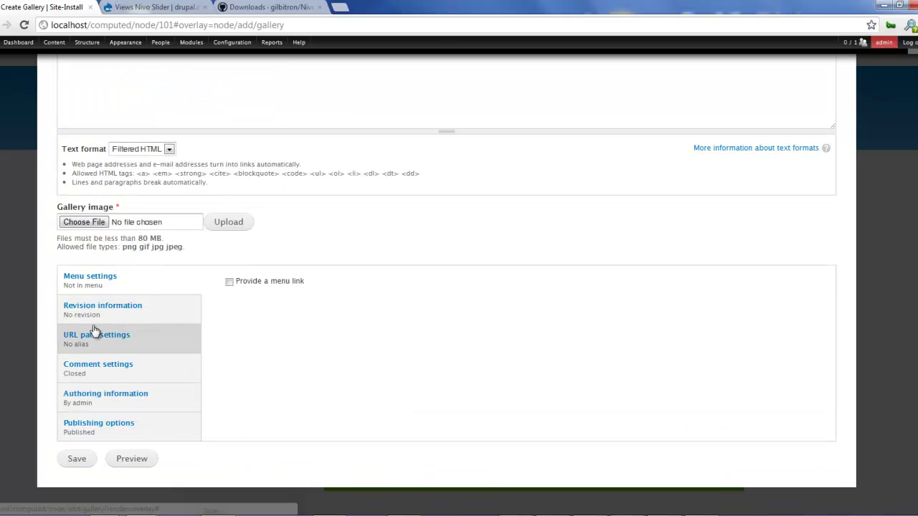
{"action": "left_click", "coordinate": [92, 222]}
{"action": "scroll", "coordinate": [435, 176], "scroll_direction": "down", "scroll_amount": 2}
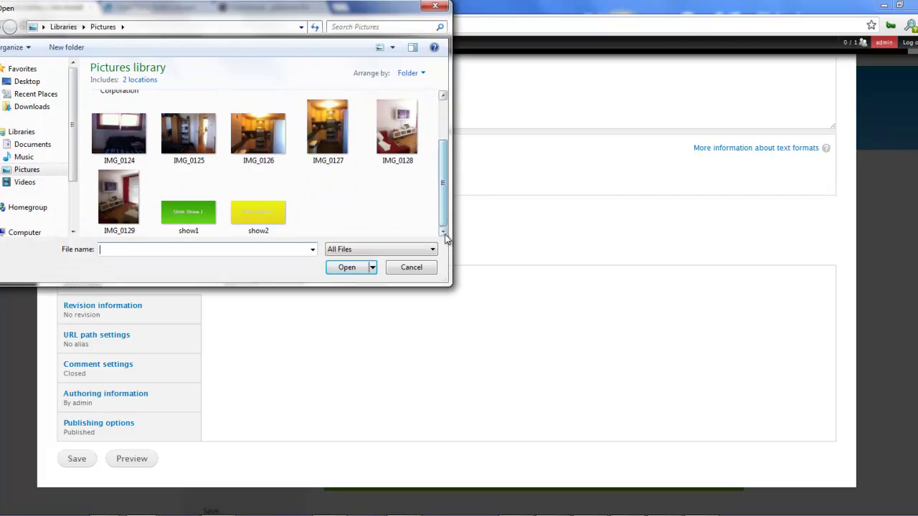
{"action": "double_click", "coordinate": [265, 220]}
{"action": "left_click", "coordinate": [242, 222]}
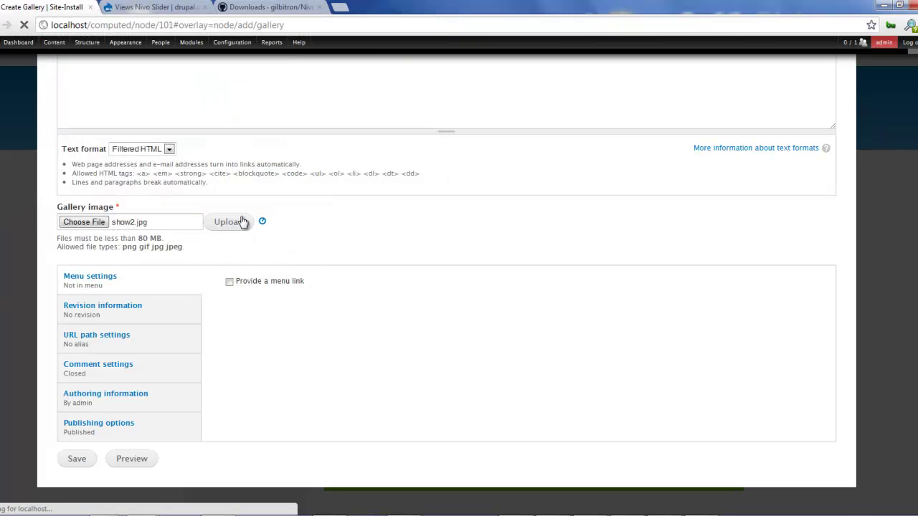
{"action": "left_click", "coordinate": [78, 460]}
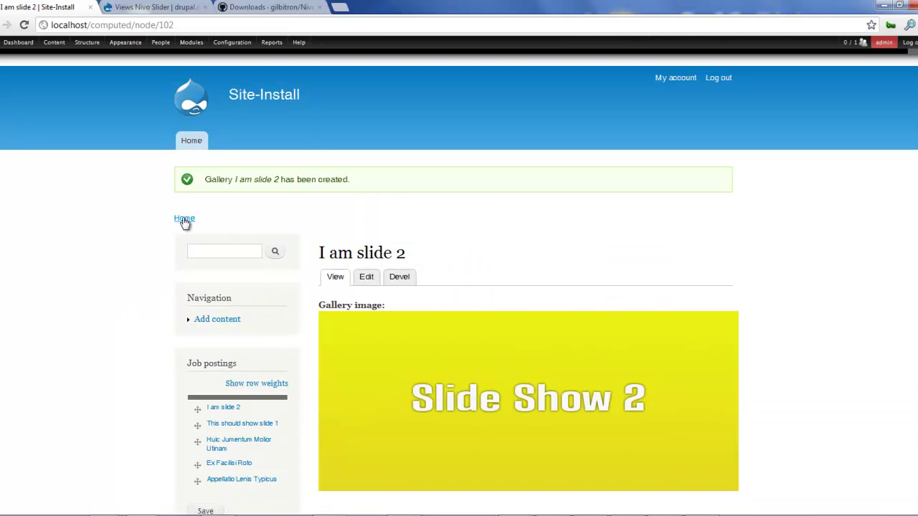
Assign the View: Nivo block: Nivo block to the Featured region in the site's block layout and save the blocks
{"action": "left_click", "coordinate": [185, 218]}
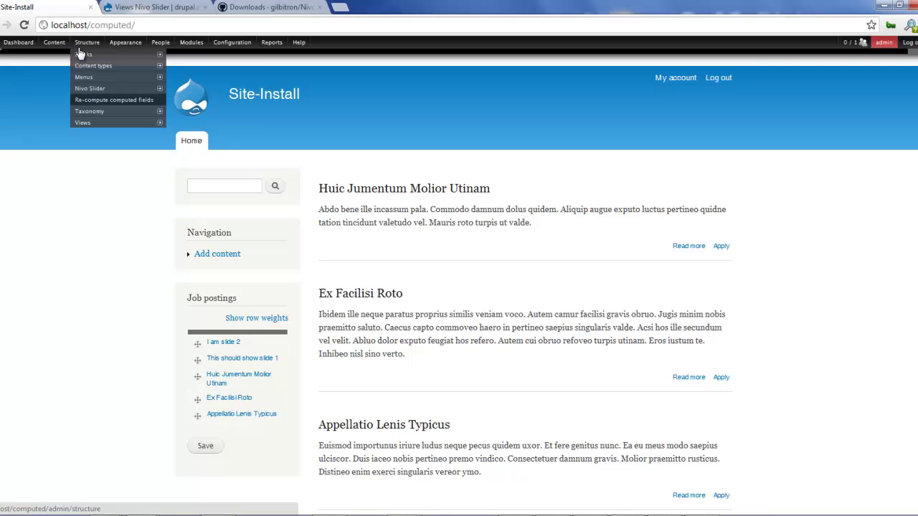
{"action": "left_click", "coordinate": [81, 54]}
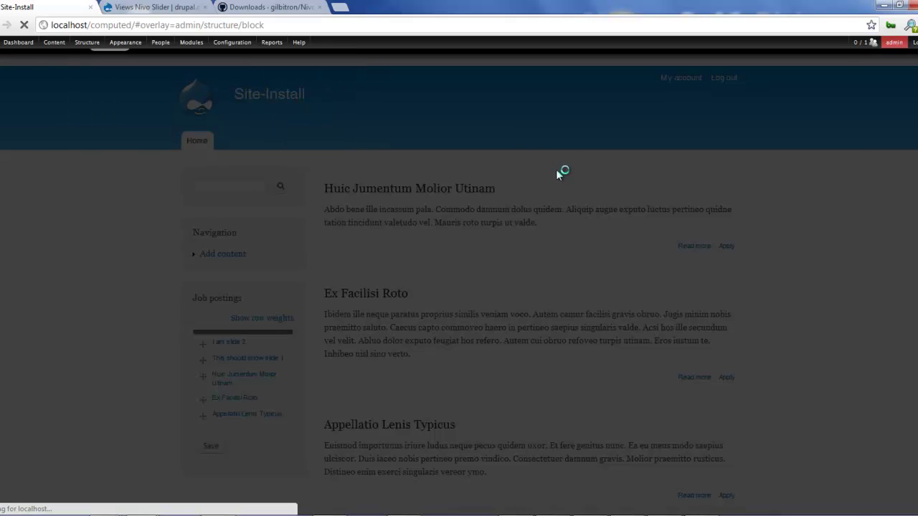
{"action": "scroll", "coordinate": [502, 237], "scroll_direction": "down", "scroll_amount": 2}
{"action": "scroll", "coordinate": [482, 264], "scroll_direction": "down", "scroll_amount": 10}
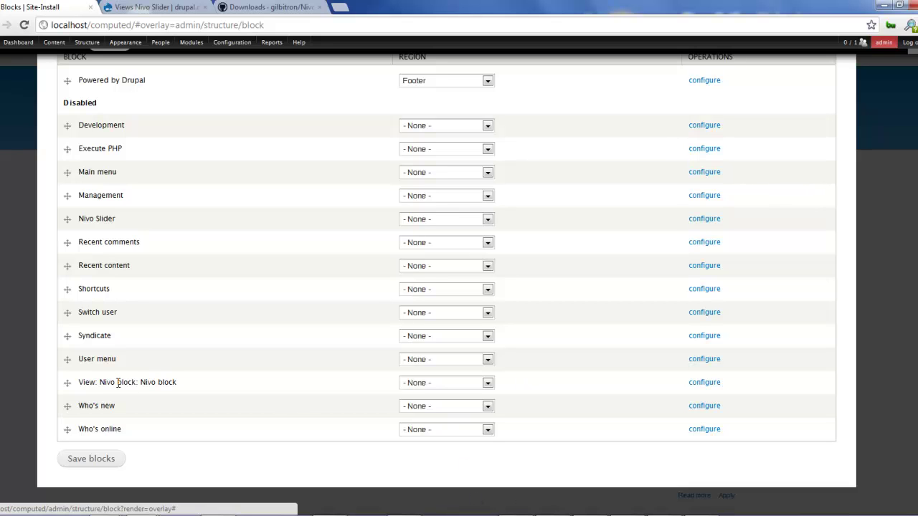
{"action": "left_click", "coordinate": [421, 381]}
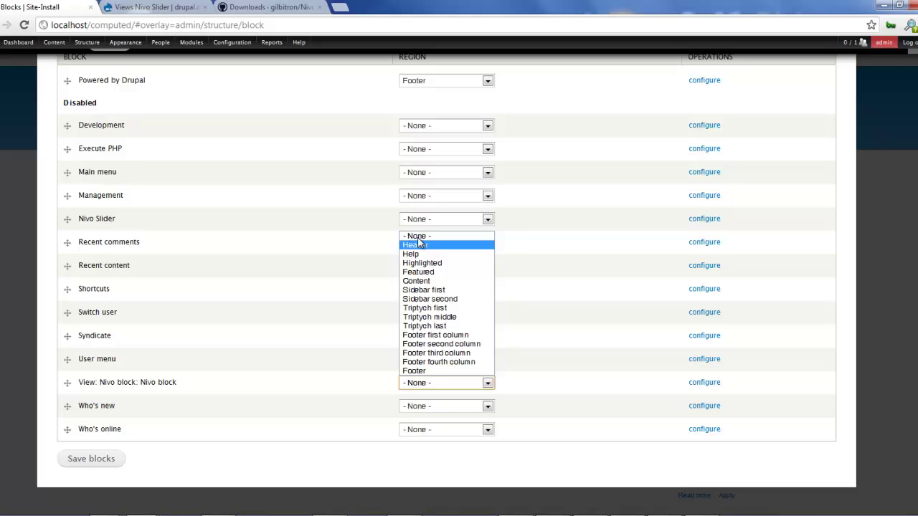
{"action": "left_click", "coordinate": [420, 273]}
{"action": "left_click", "coordinate": [106, 460]}
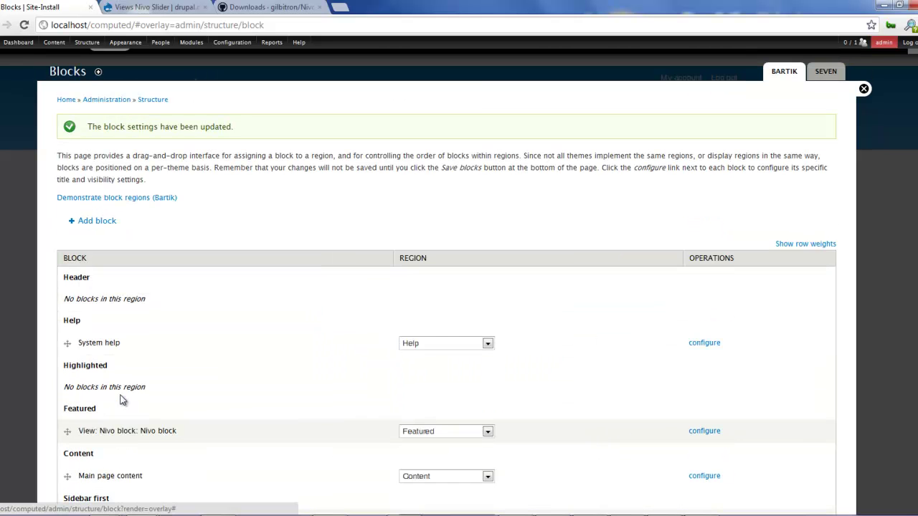
Return to the site's home page and advance through the slides of the Nivo block to check its images and title captions
{"action": "left_click", "coordinate": [71, 104]}
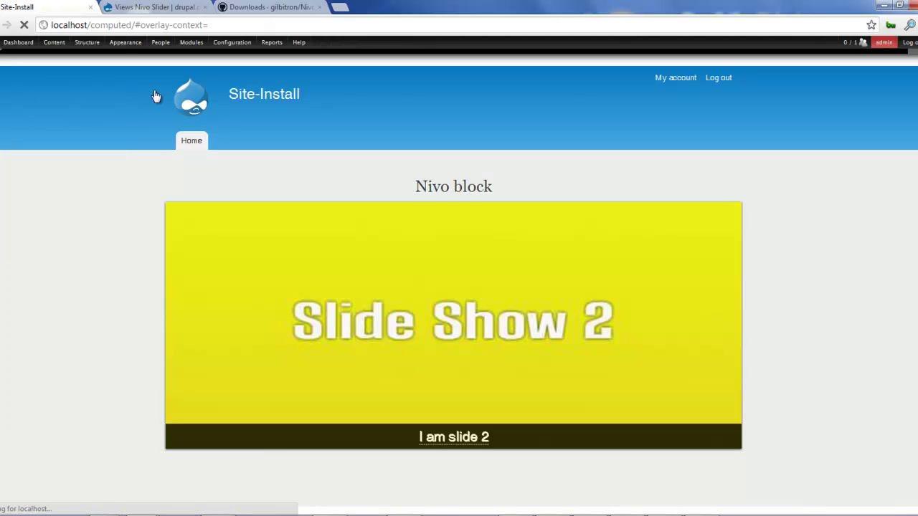
{"action": "scroll", "coordinate": [734, 303], "scroll_direction": "down", "scroll_amount": 2}
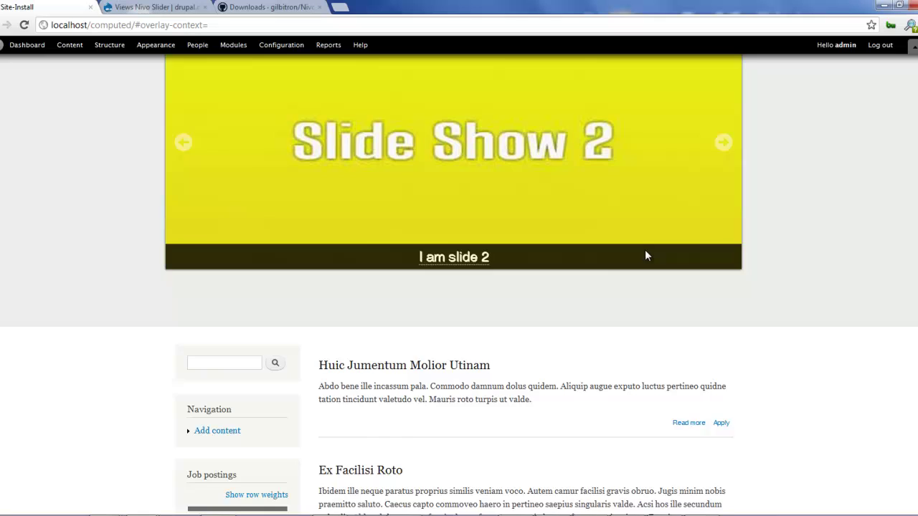
{"action": "scroll", "coordinate": [645, 251], "scroll_direction": "up", "scroll_amount": 2}
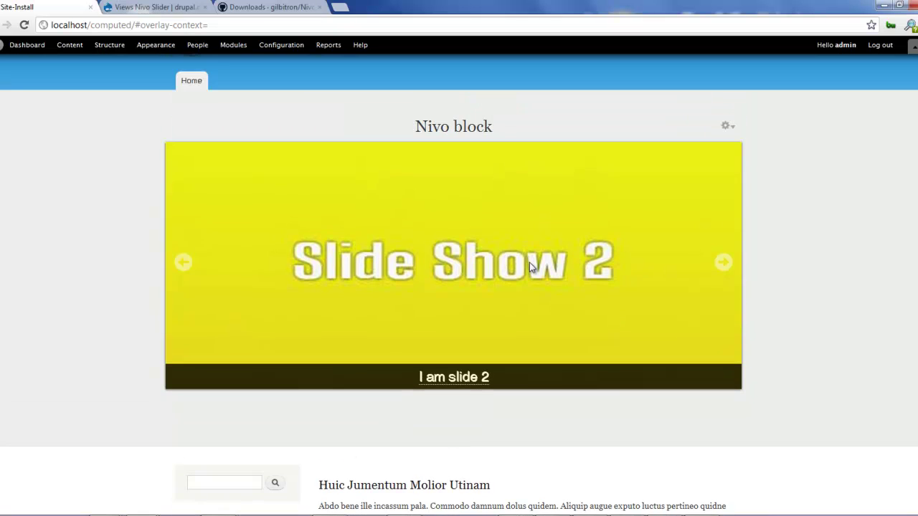
{"action": "left_click", "coordinate": [723, 267]}
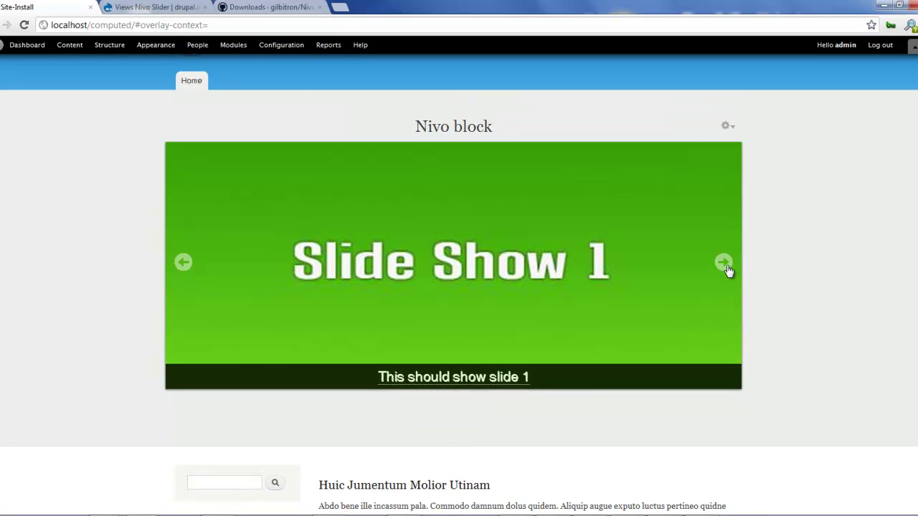
{"action": "left_click", "coordinate": [727, 267]}
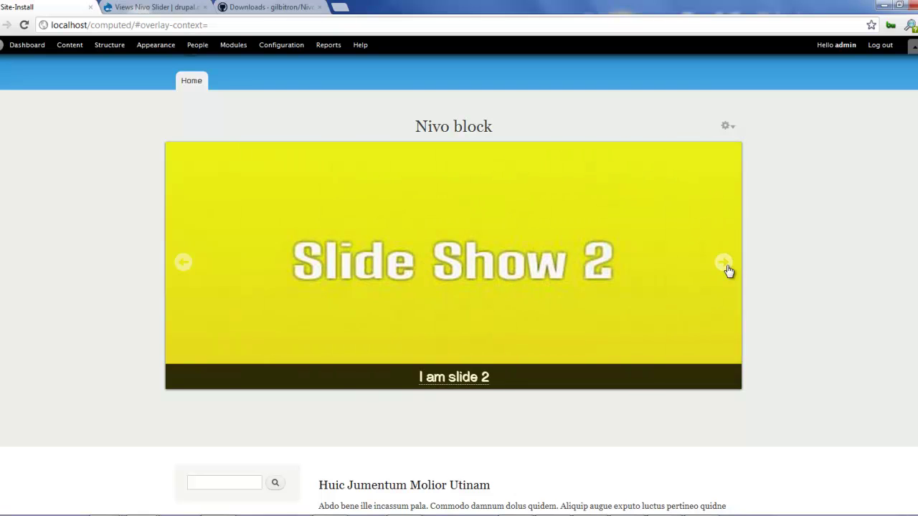
{"action": "scroll", "coordinate": [777, 269], "scroll_direction": "down", "scroll_amount": 3}
{"action": "scroll", "coordinate": [776, 269], "scroll_direction": "up", "scroll_amount": 4}
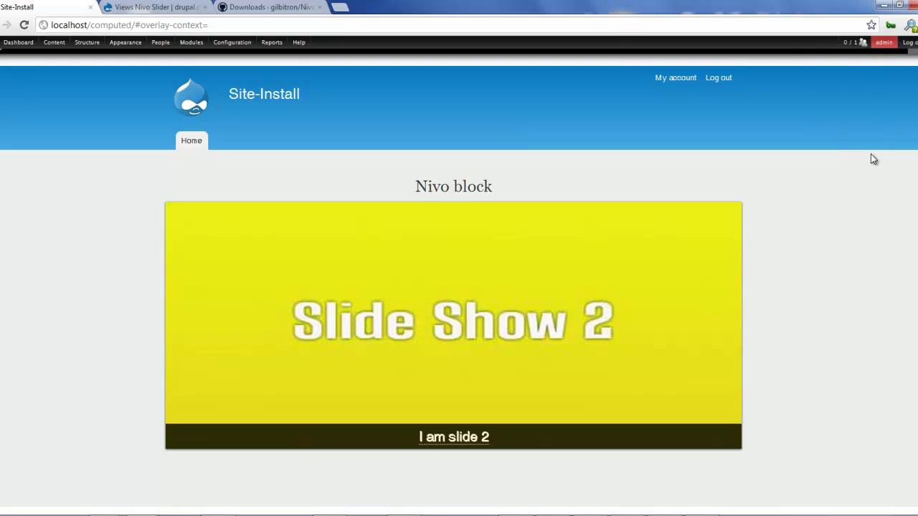
{"action": "scroll", "coordinate": [893, 150], "scroll_direction": "down", "scroll_amount": 3}
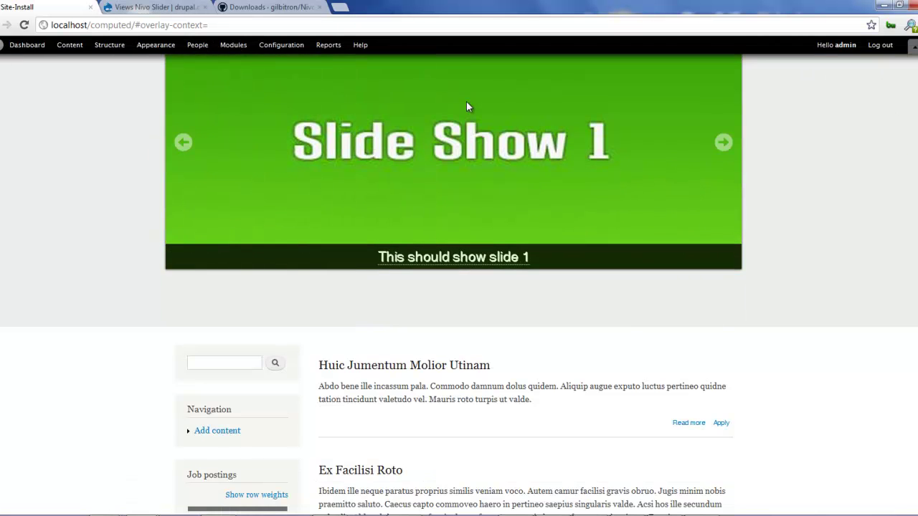
{"action": "scroll", "coordinate": [467, 104], "scroll_direction": "up", "scroll_amount": 2}
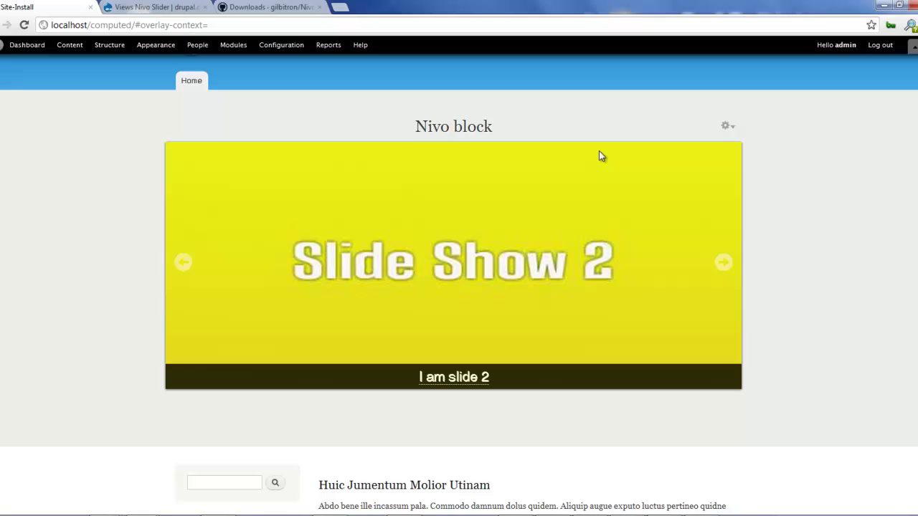
{"action": "left_click", "coordinate": [725, 128]}
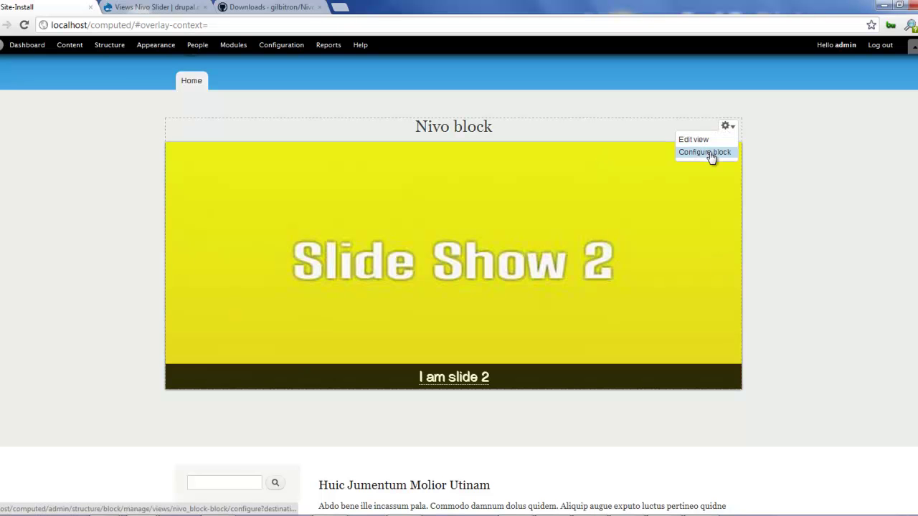
{"action": "scroll", "coordinate": [791, 155], "scroll_direction": "down", "scroll_amount": 3}
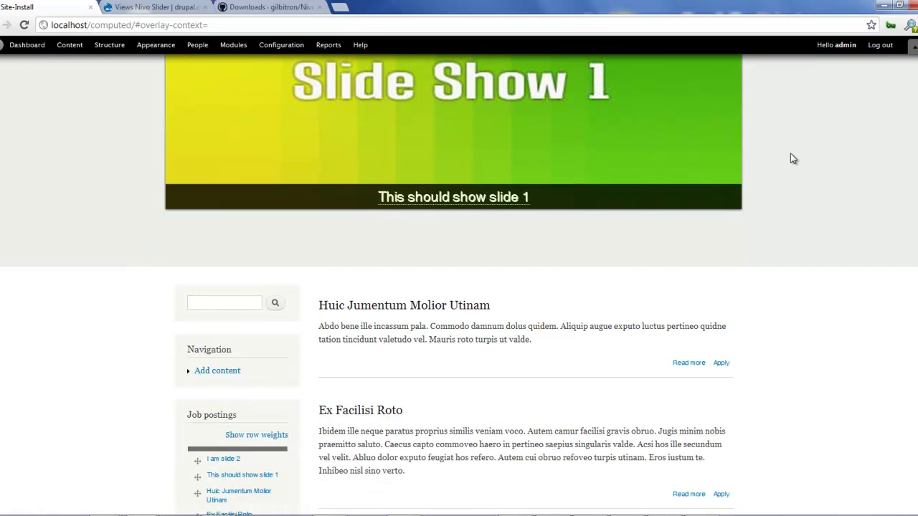
{"action": "scroll", "coordinate": [662, 142], "scroll_direction": "down", "scroll_amount": 3}
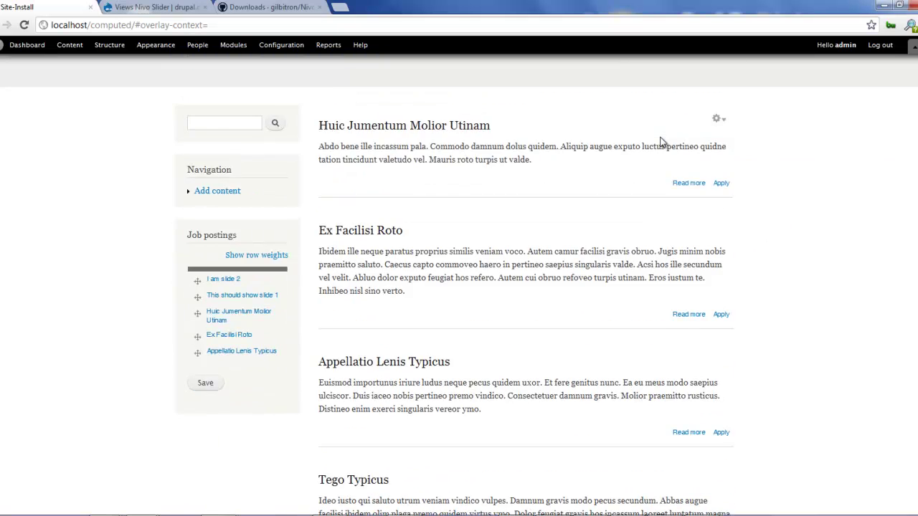
{"action": "scroll", "coordinate": [662, 142], "scroll_direction": "up", "scroll_amount": 6}
{"action": "scroll", "coordinate": [787, 195], "scroll_direction": "down", "scroll_amount": 3}
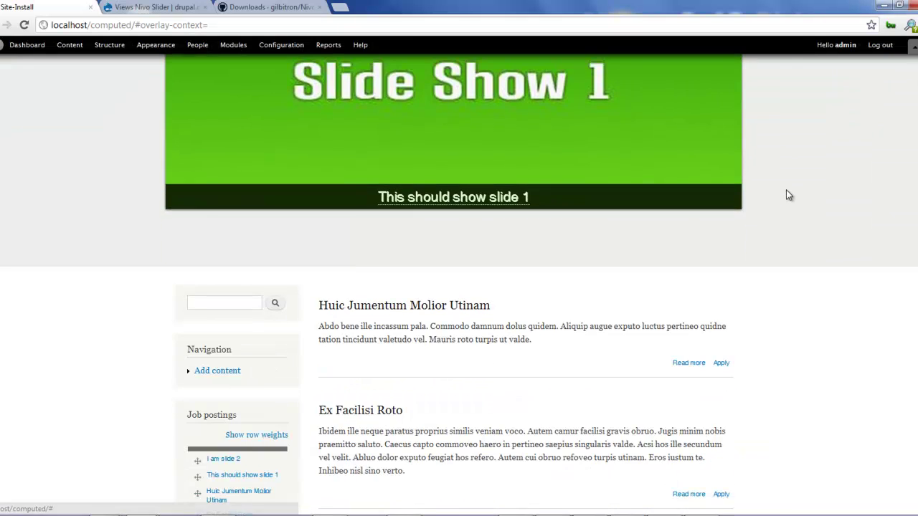
{"action": "scroll", "coordinate": [787, 195], "scroll_direction": "up", "scroll_amount": 3}
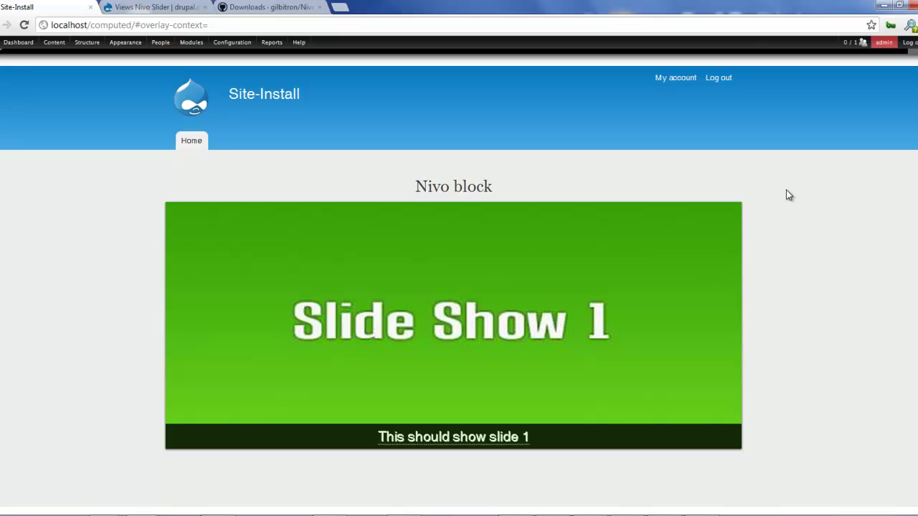